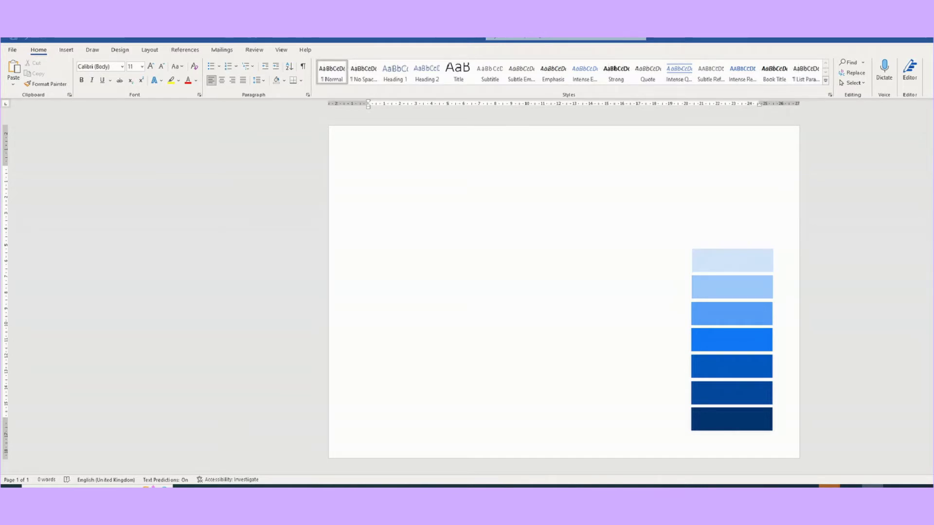
- Shift the blue swatch column a little to the left and downward on the page
left_click(730, 260)
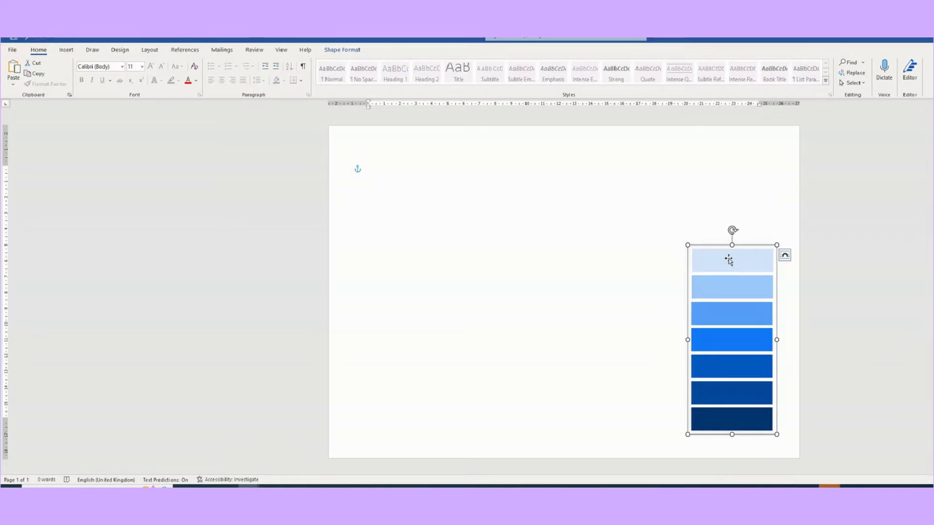
mouse_move(730, 260)
left_mouse_down()
mouse_move(649, 305)
mouse_move(720, 264)
left_mouse_up()
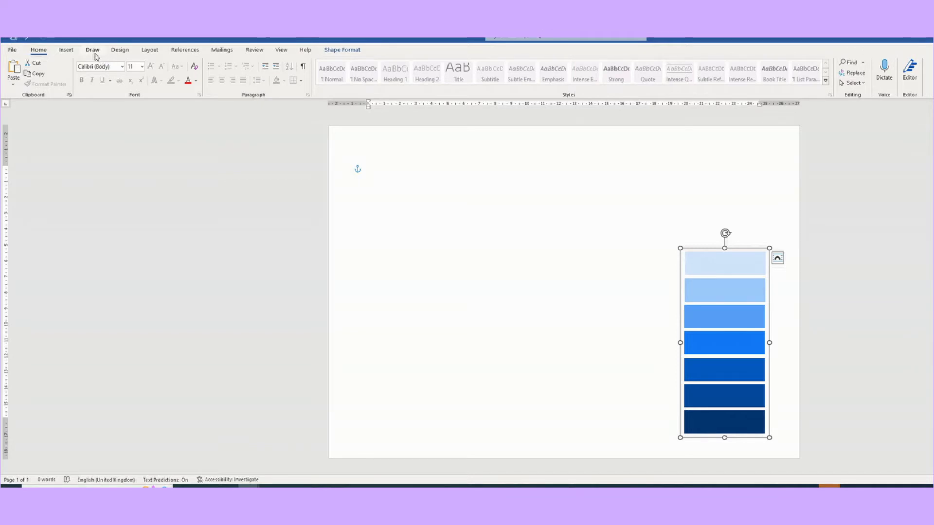
- Draw a rectangle to the left of the swatch column
left_click(68, 51)
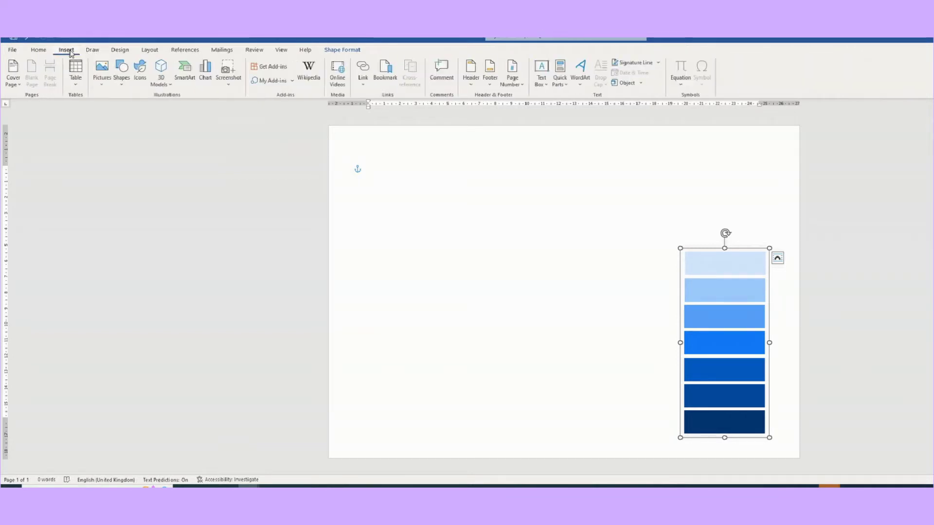
left_click(122, 70)
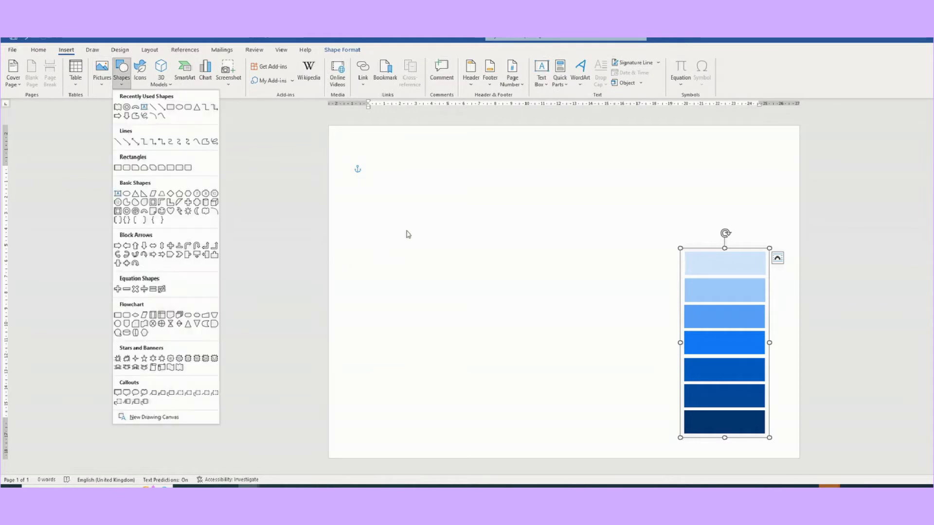
left_click(180, 107)
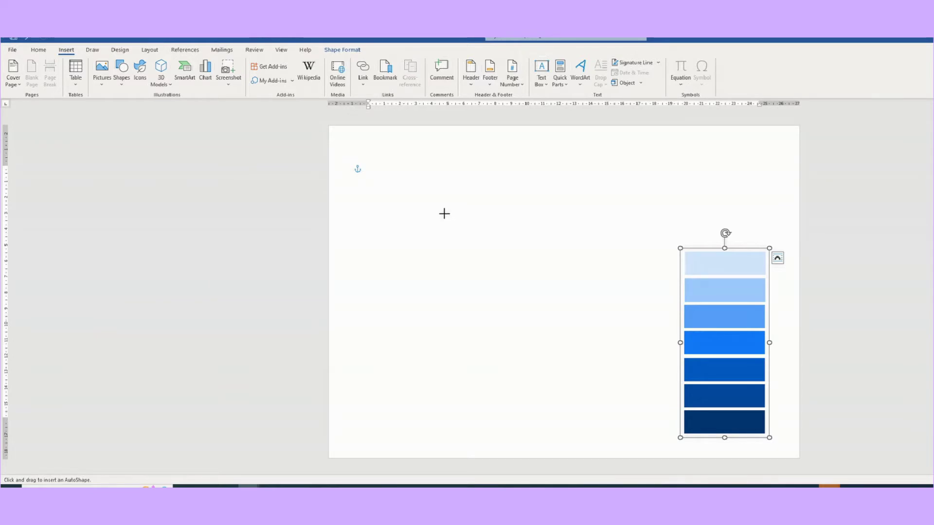
left_click_drag(444, 214, 624, 398)
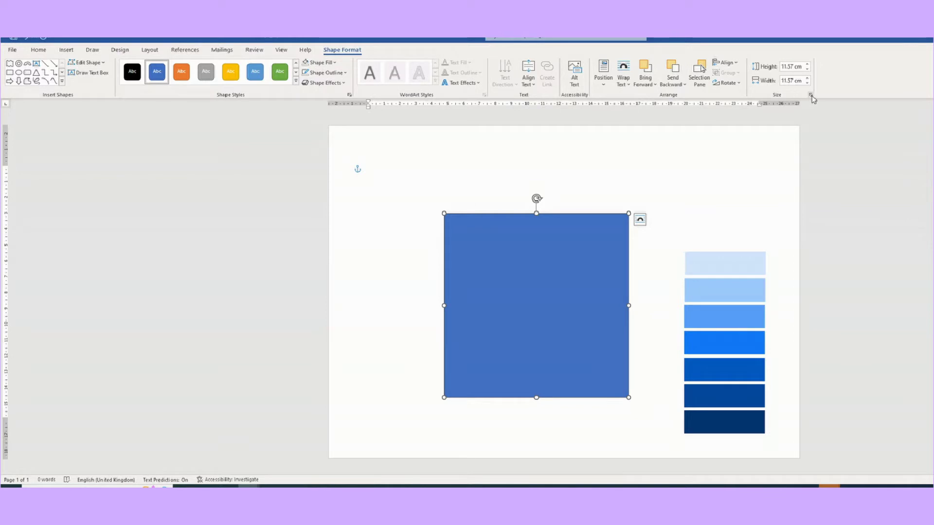
- Lock the aspect ratio, resize it to 14.8 × 14.8 cm, and move it over the swatches
left_click(810, 95)
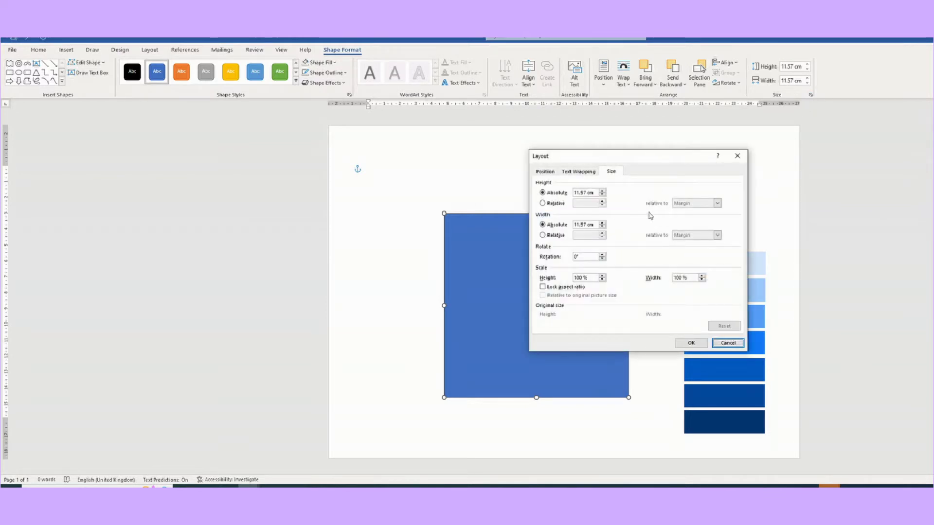
left_click(543, 287)
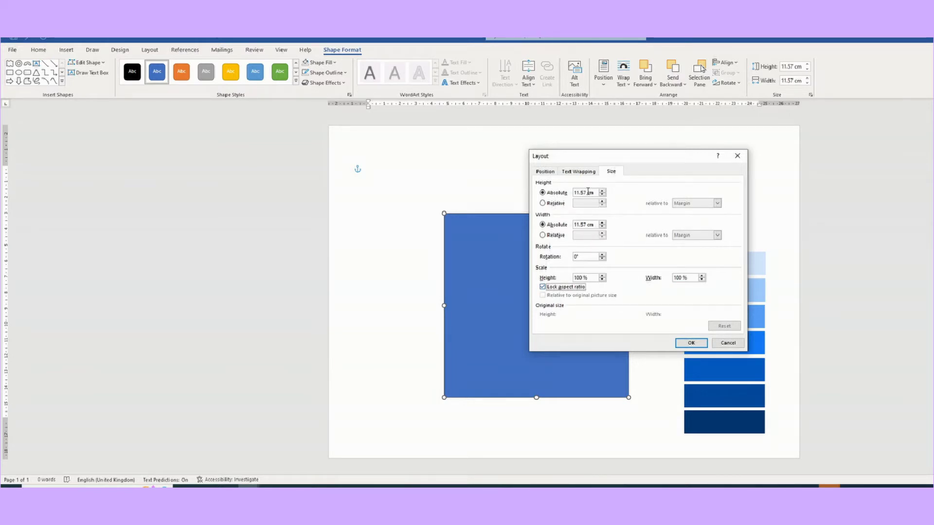
left_click_drag(586, 192, 578, 192)
type("4")
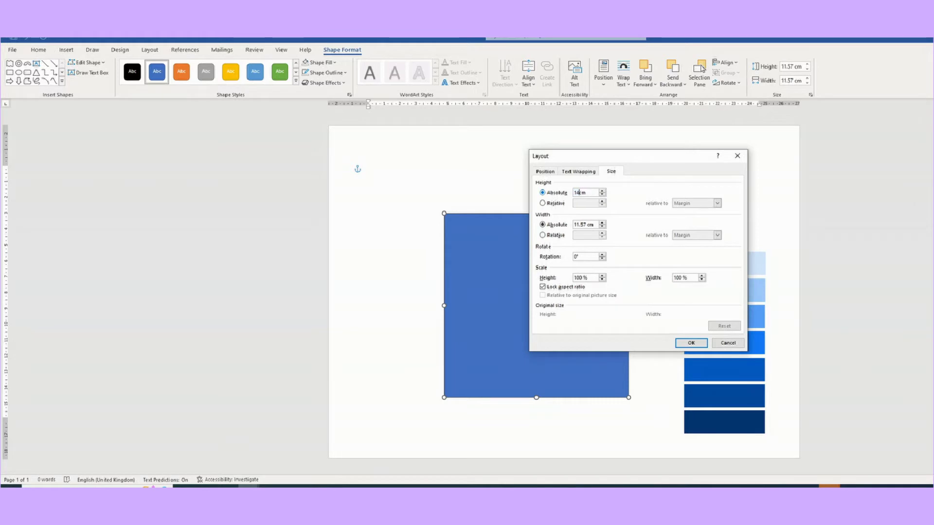
type(".8")
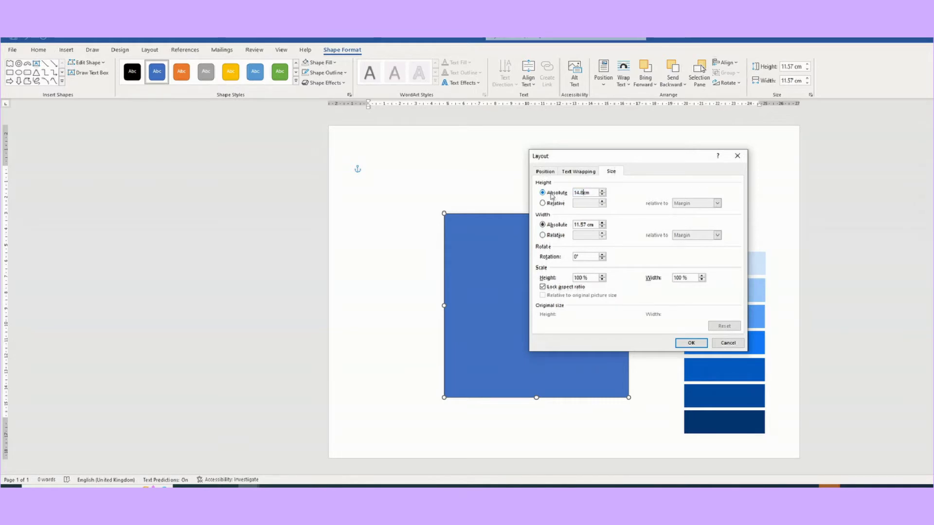
left_click(692, 343)
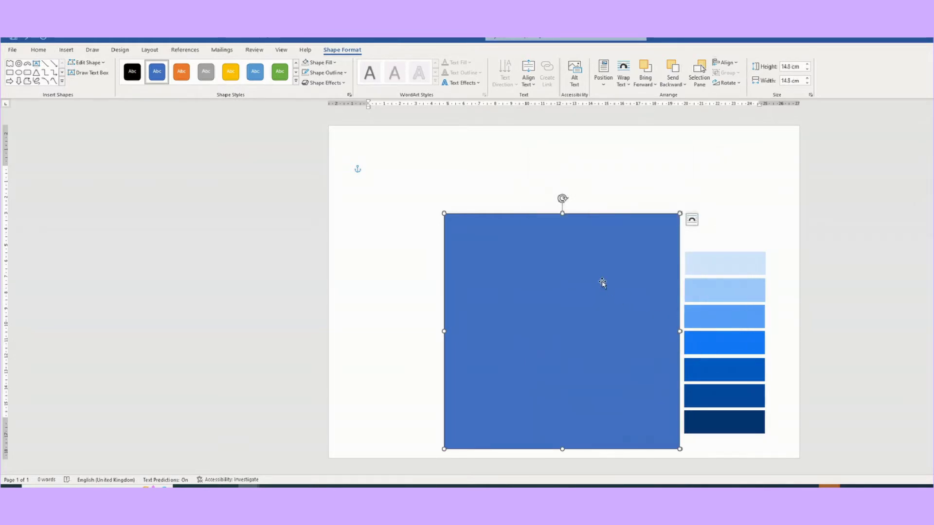
left_click_drag(594, 280, 631, 284)
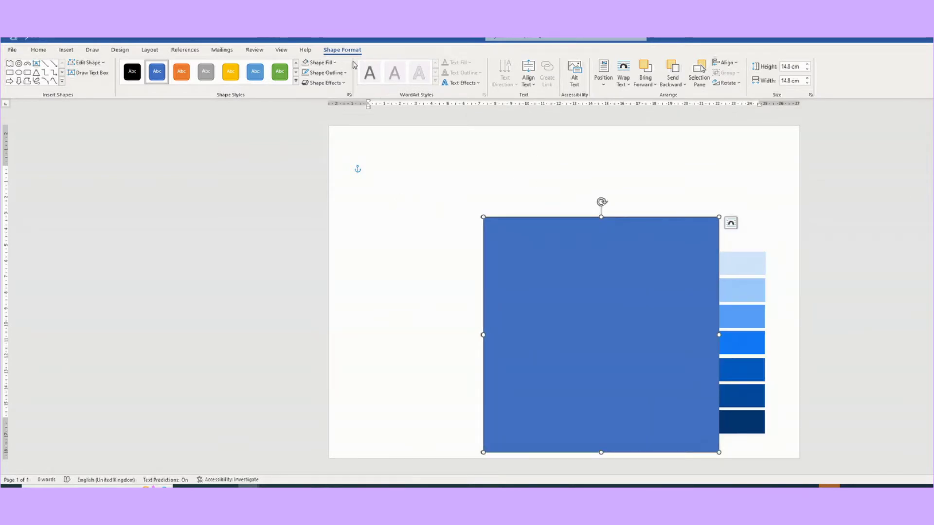
- Give the square No Fill and push it against the page's right edge
left_click(335, 62)
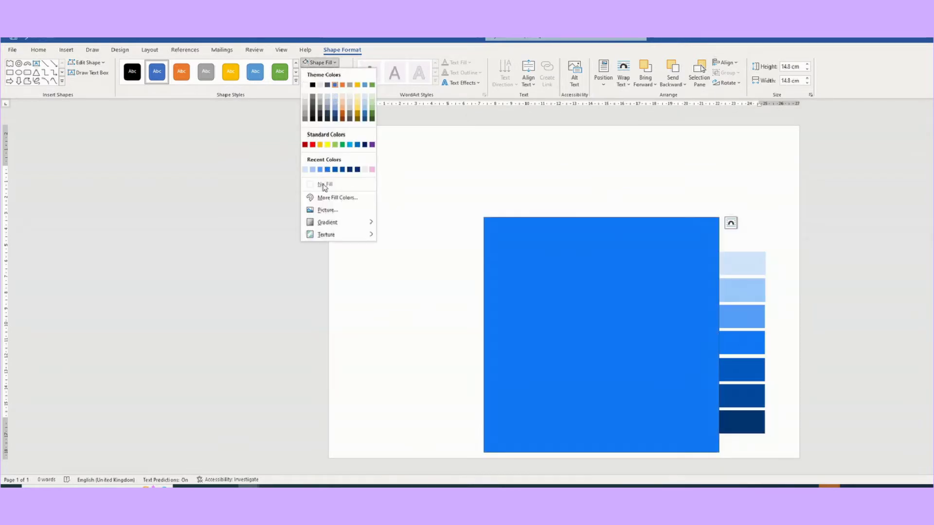
left_click(321, 185)
left_click(591, 233)
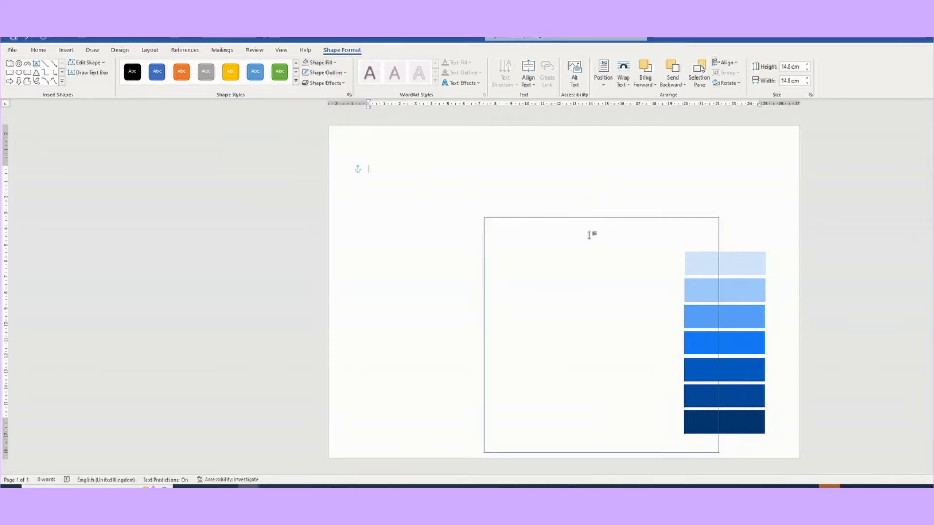
left_click_drag(606, 219, 685, 226)
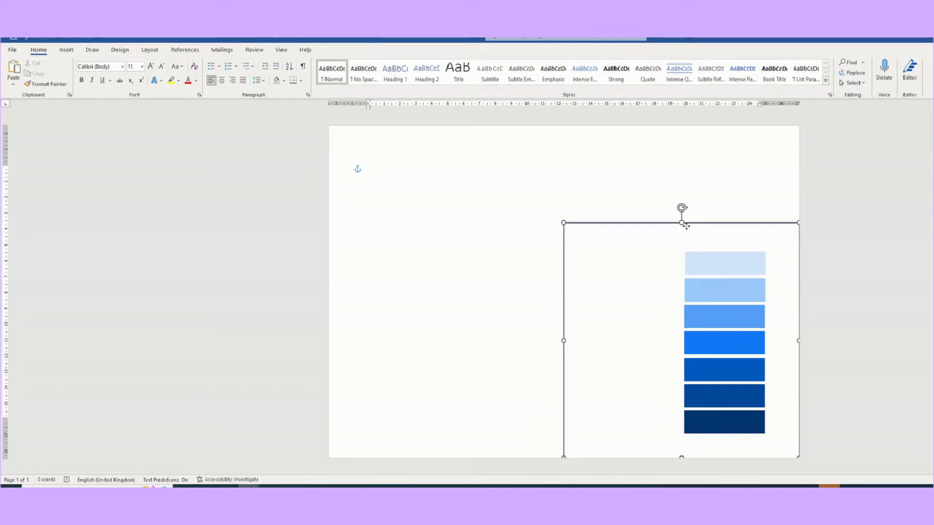
left_click_drag(686, 227, 686, 227)
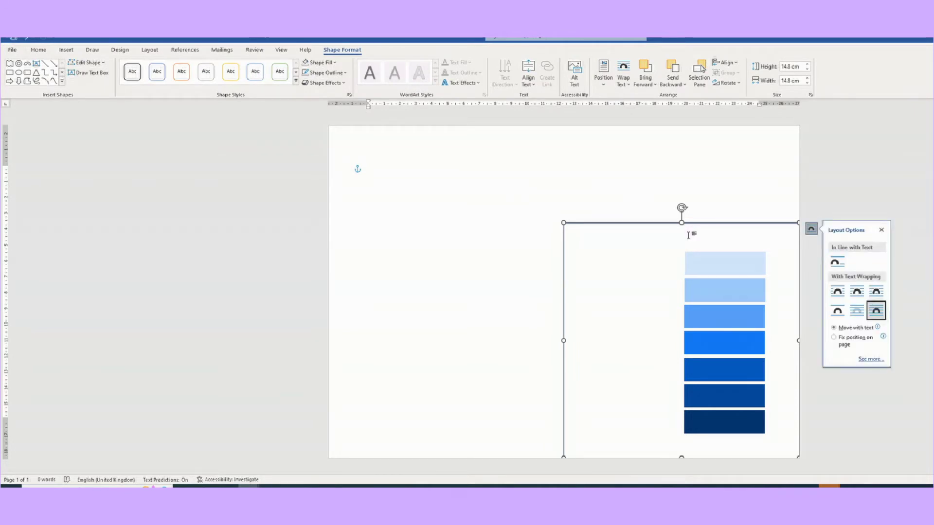
left_click(662, 227)
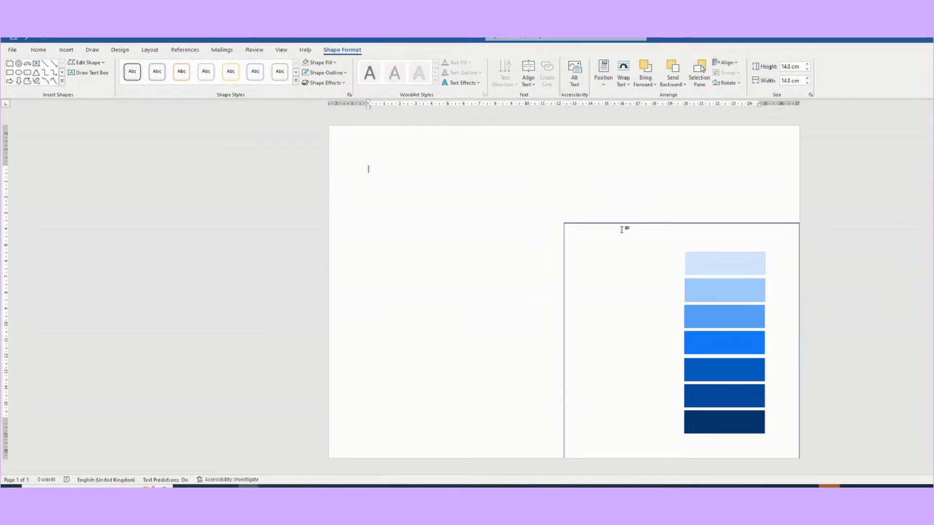
- Paste a duplicate of the empty square onto the left half of the page
left_click(623, 225)
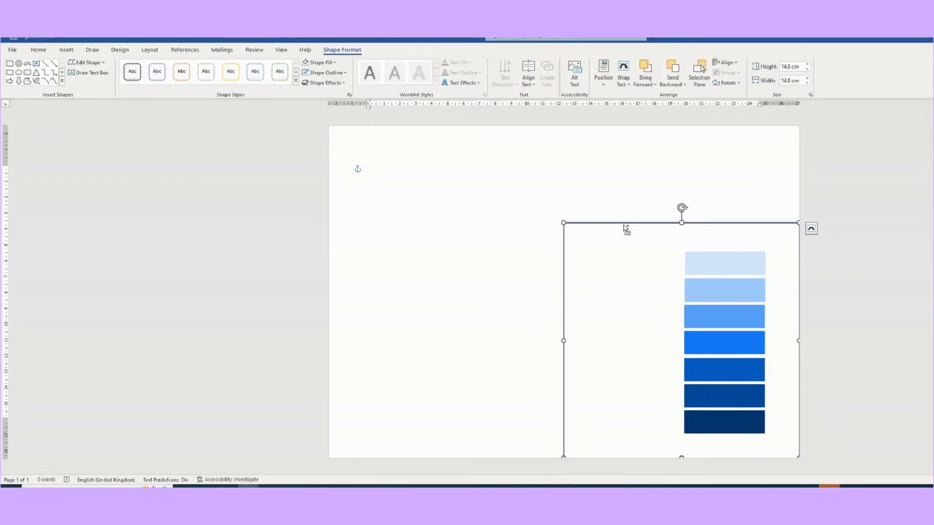
key("ctrl+v")
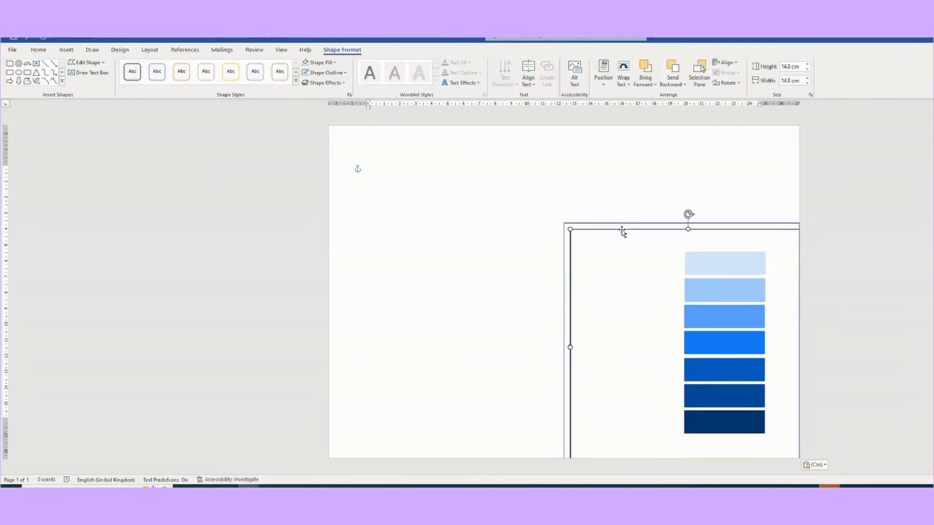
left_click_drag(621, 229, 382, 223)
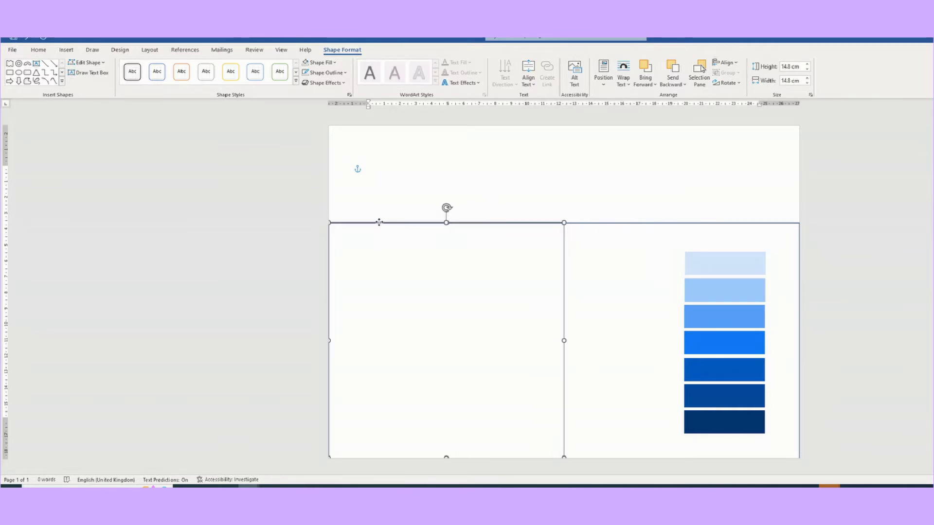
right_click(275, 306)
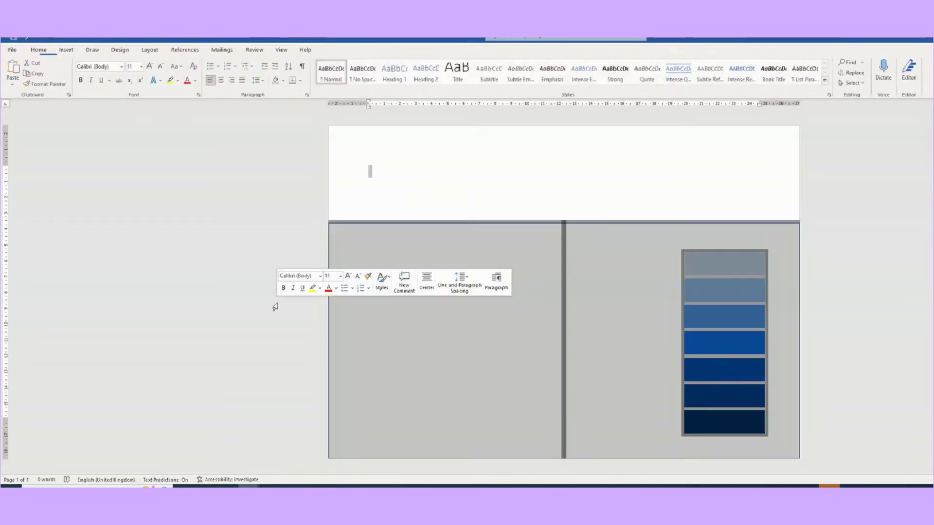
double_click(424, 225)
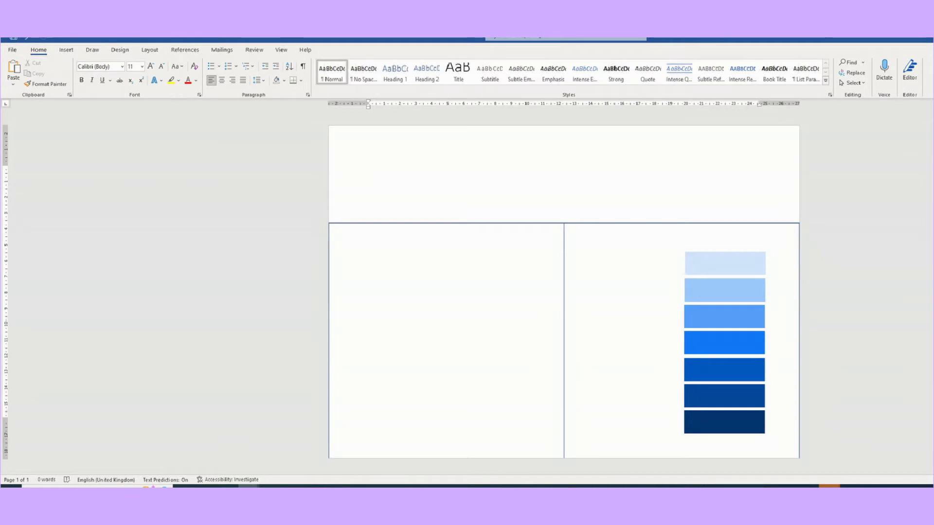
left_click(67, 50)
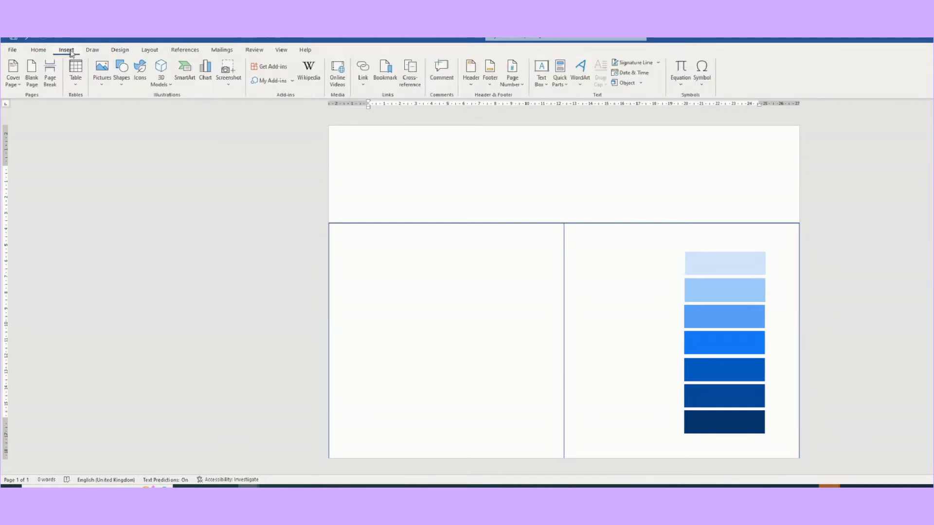
- Browse in Insert Picture to the 1 ETSY SHOP > new pictures > resources folder
left_click(103, 77)
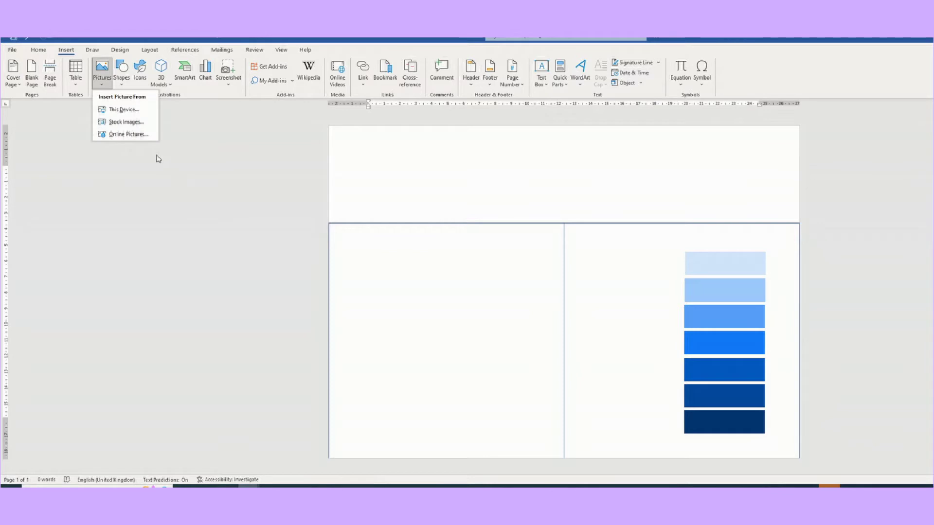
left_click(130, 112)
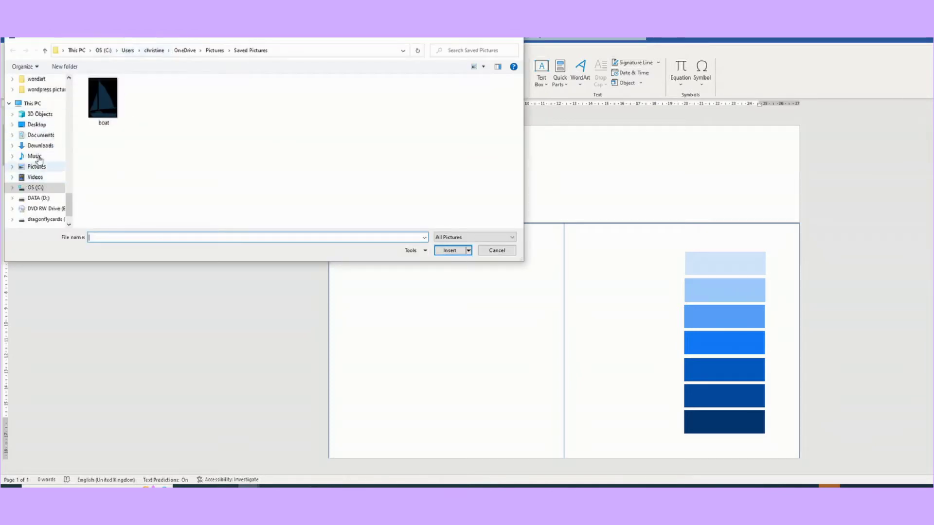
left_click(37, 199)
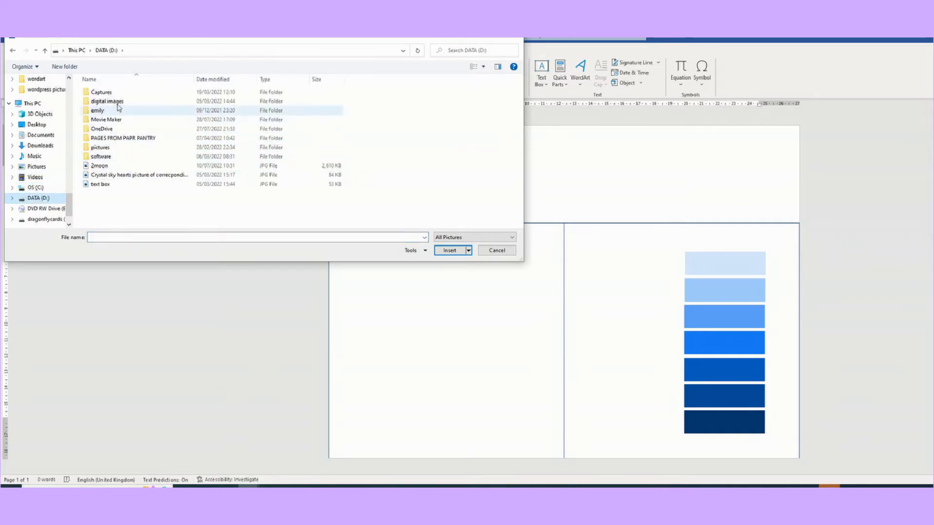
double_click(100, 130)
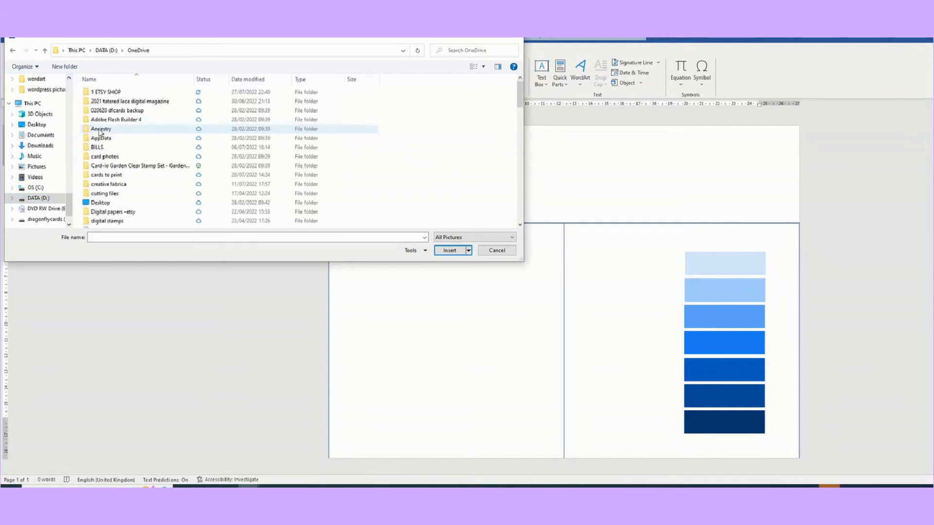
left_click(116, 93)
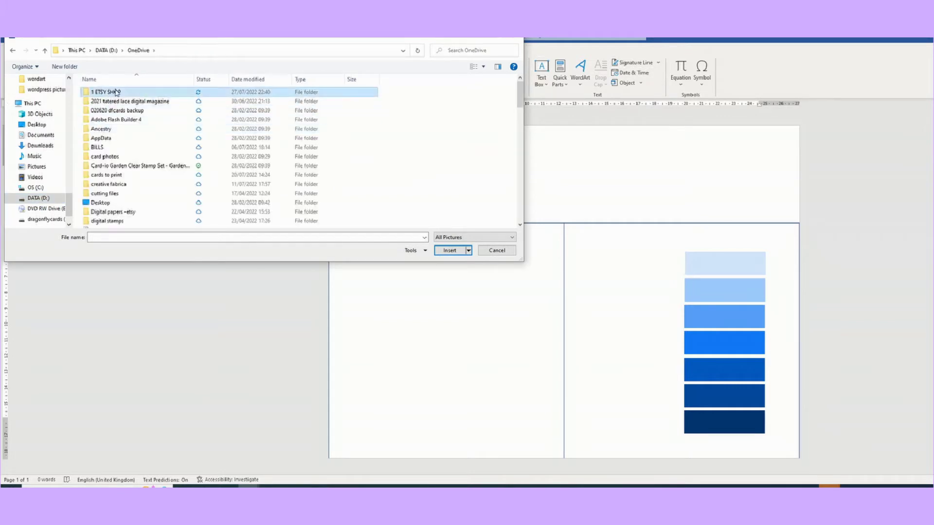
left_click(117, 92)
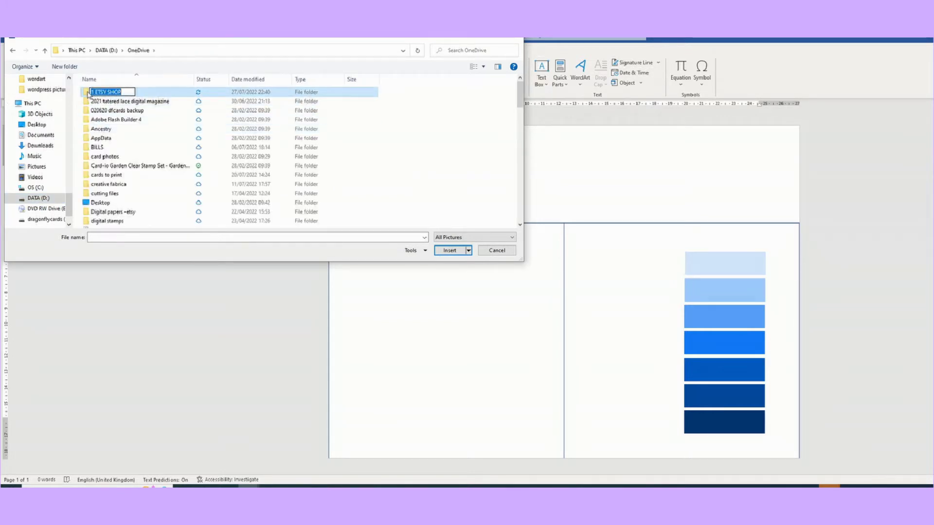
double_click(87, 94)
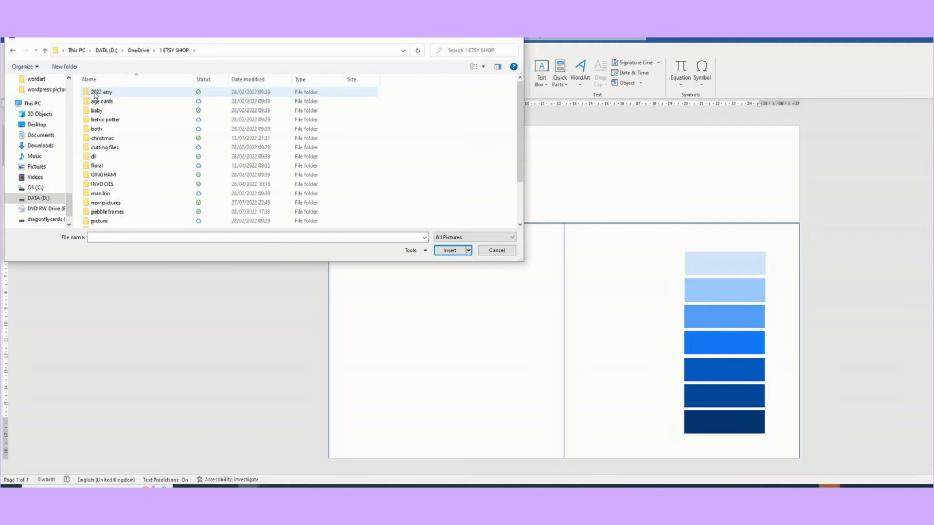
double_click(95, 93)
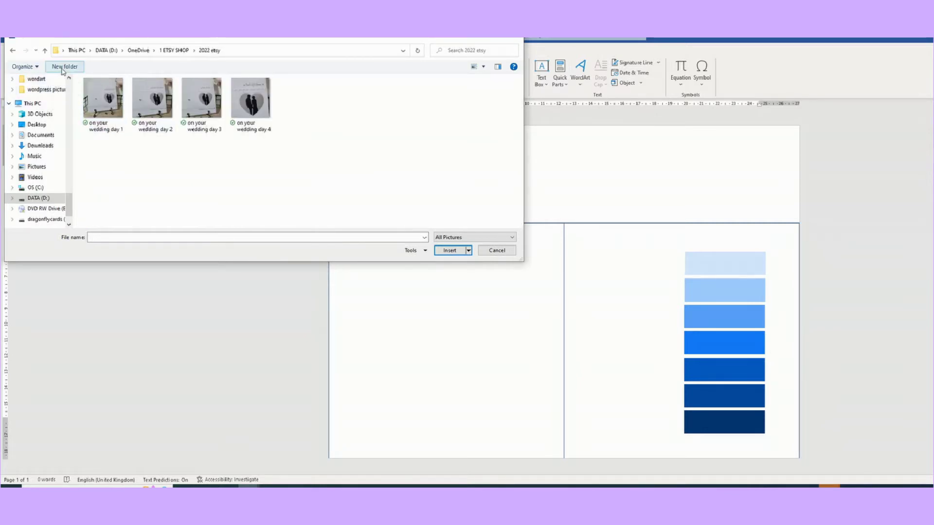
left_click(45, 50)
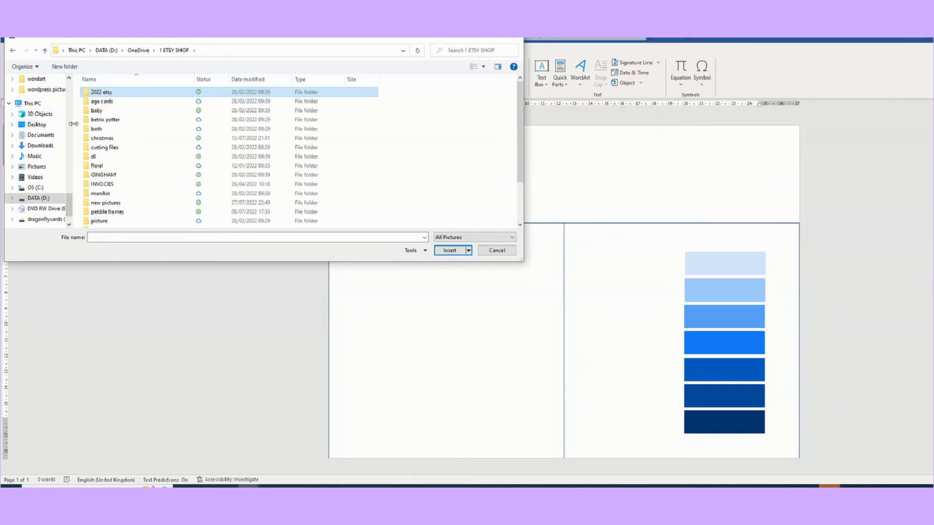
double_click(100, 93)
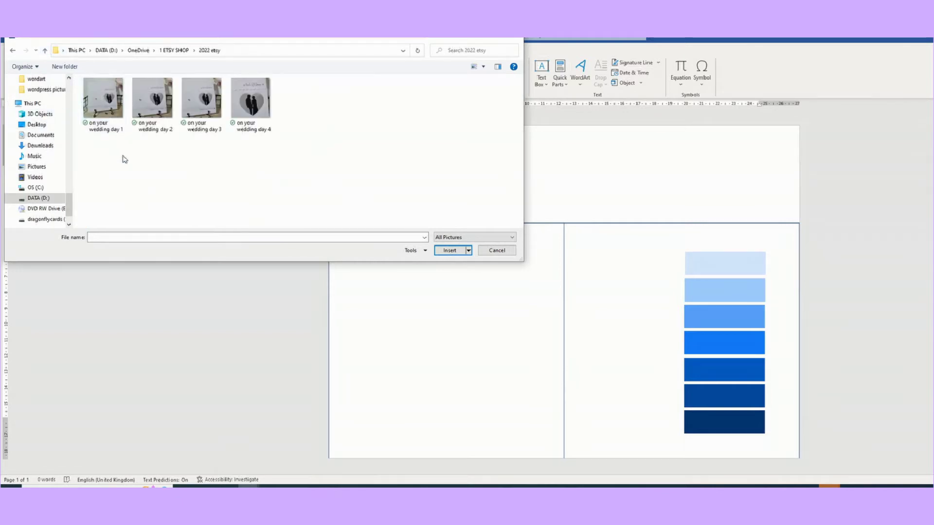
left_click(45, 51)
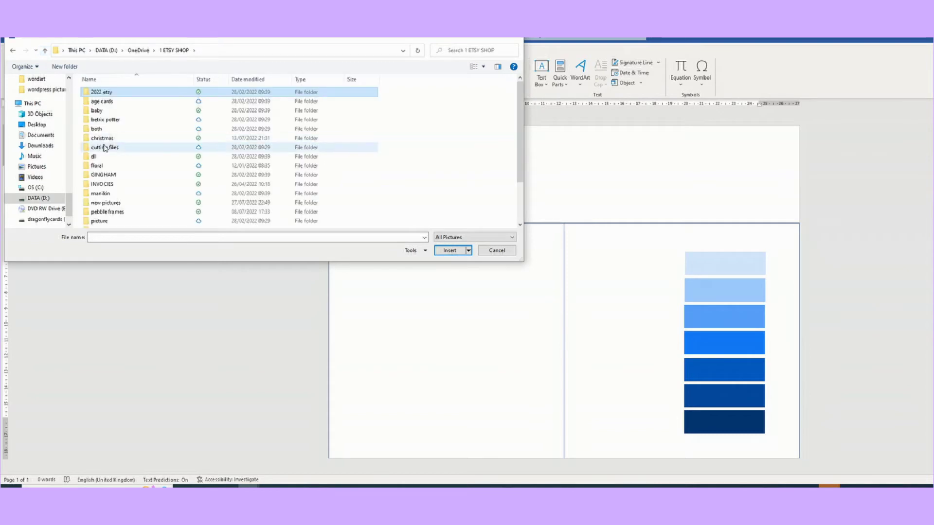
double_click(112, 202)
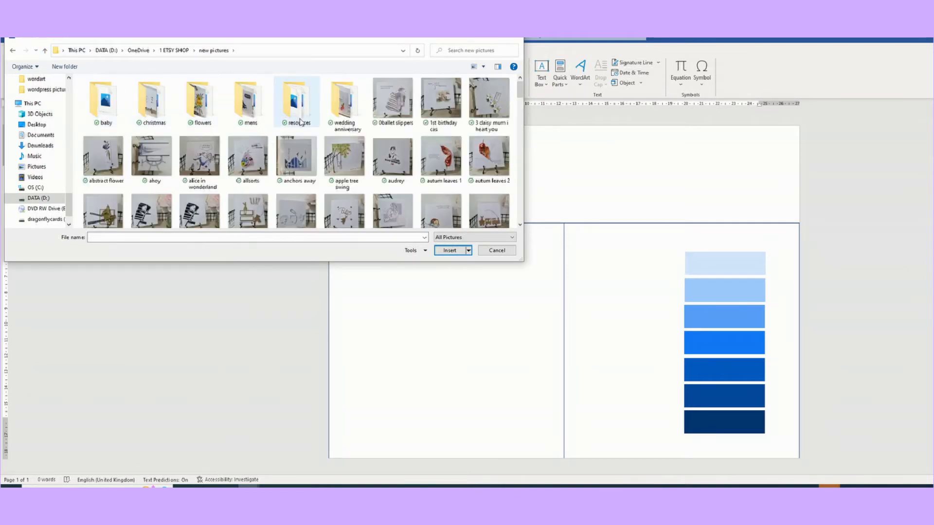
double_click(298, 112)
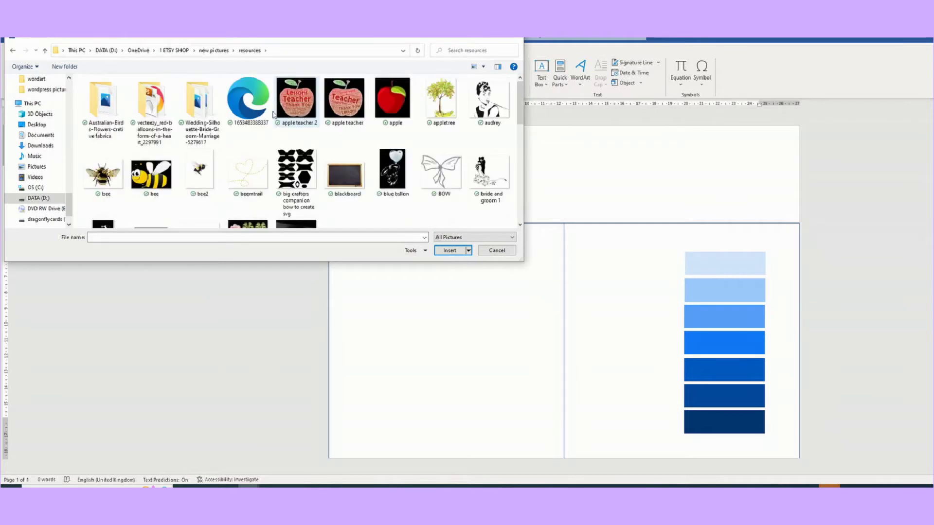
- Insert 'dragonfly logo black' and shrink it to a small size near the top-left
scroll(277, 168, "down", 1)
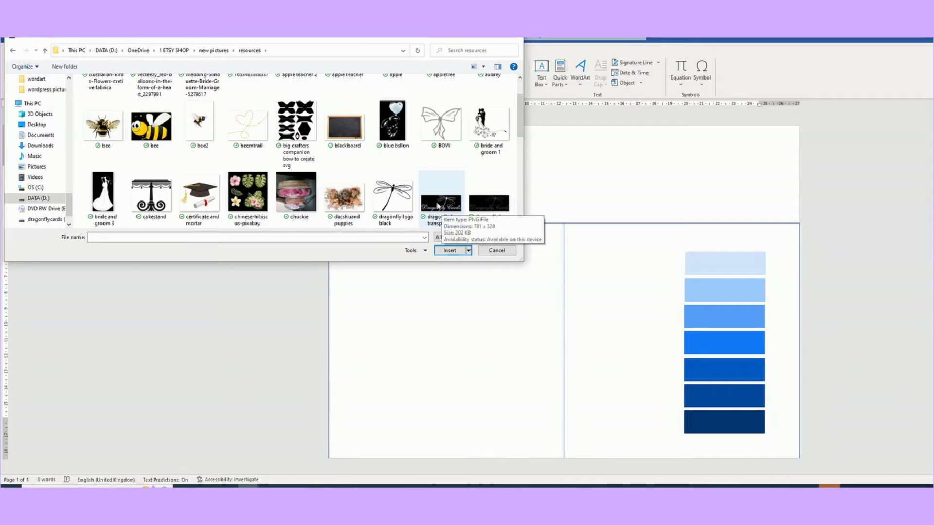
scroll(437, 207, "down", 5)
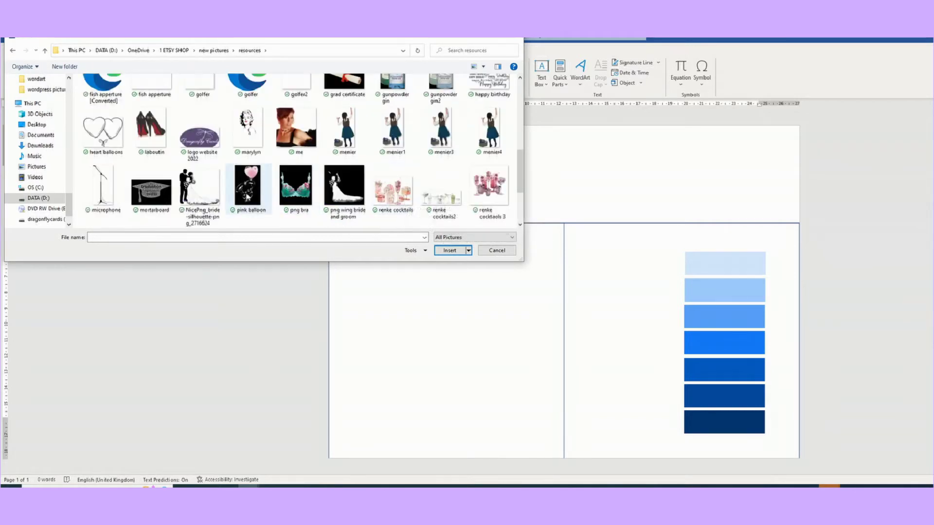
scroll(248, 197, "up", 3)
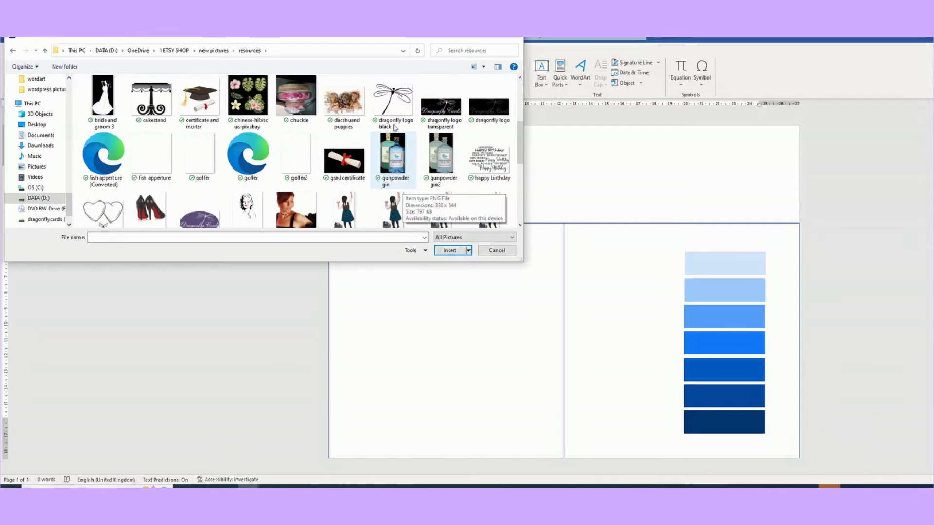
left_click(395, 125)
left_click(448, 250)
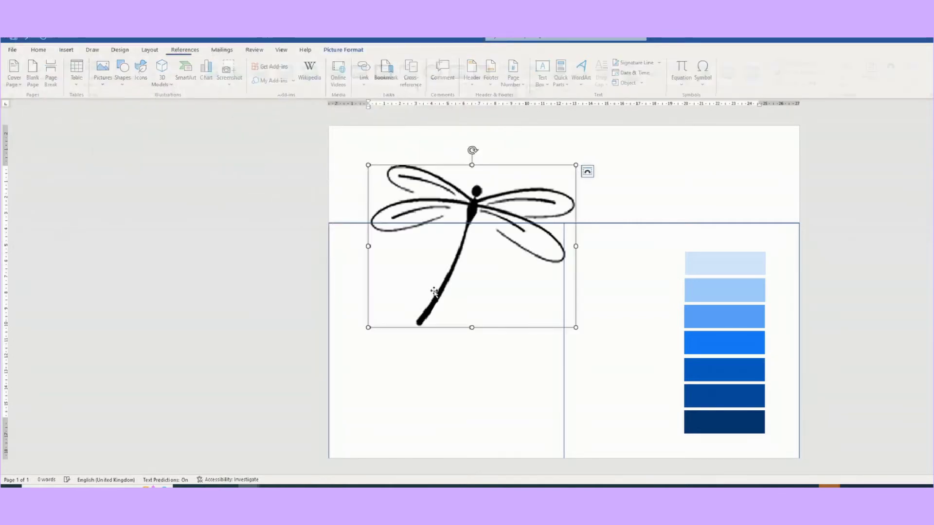
left_click_drag(575, 164, 395, 292)
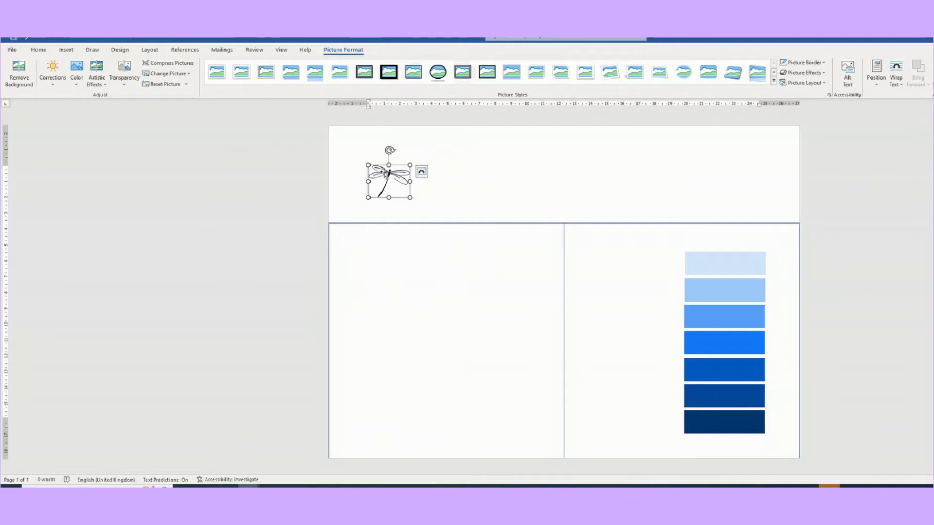
left_click(396, 327)
left_click(378, 163)
left_click(421, 174)
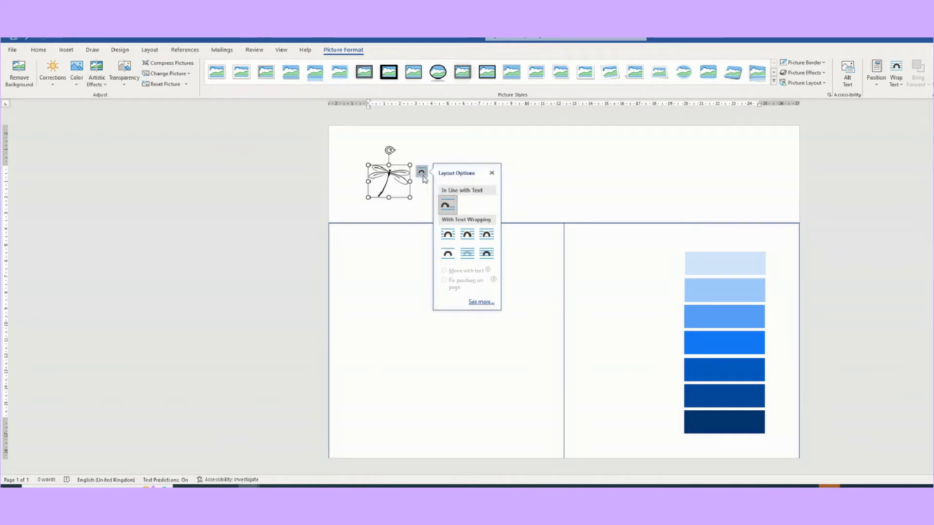
- Set the dragonfly's text wrapping to Through and drag it down into the left panel
left_click(480, 302)
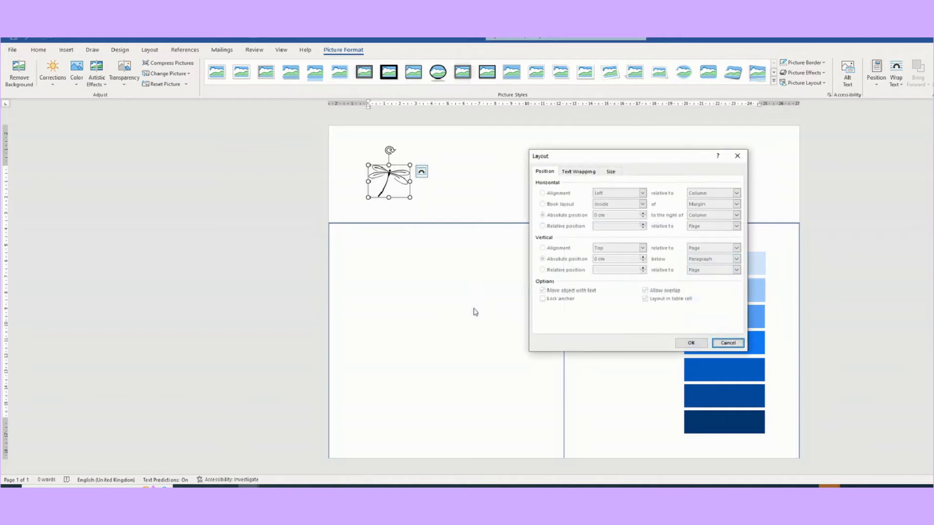
left_click(579, 173)
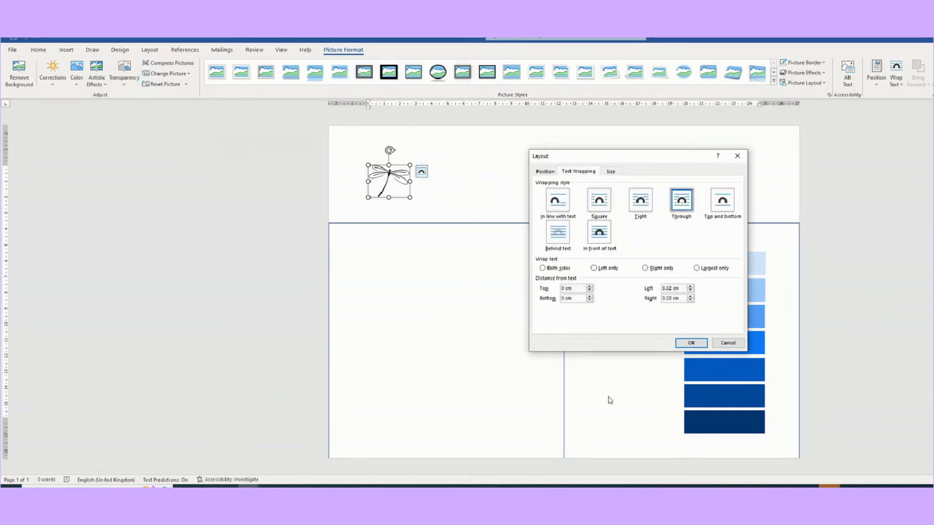
left_click(691, 344)
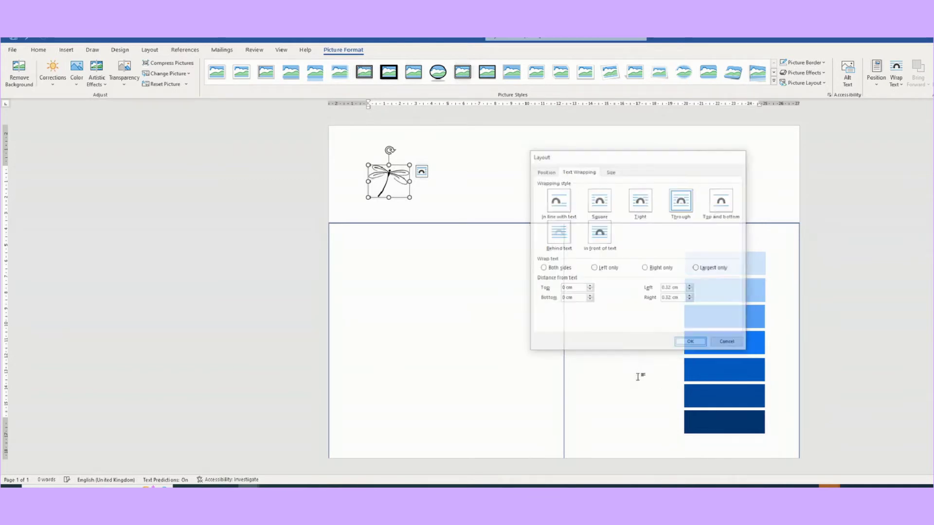
left_click_drag(397, 177, 452, 338)
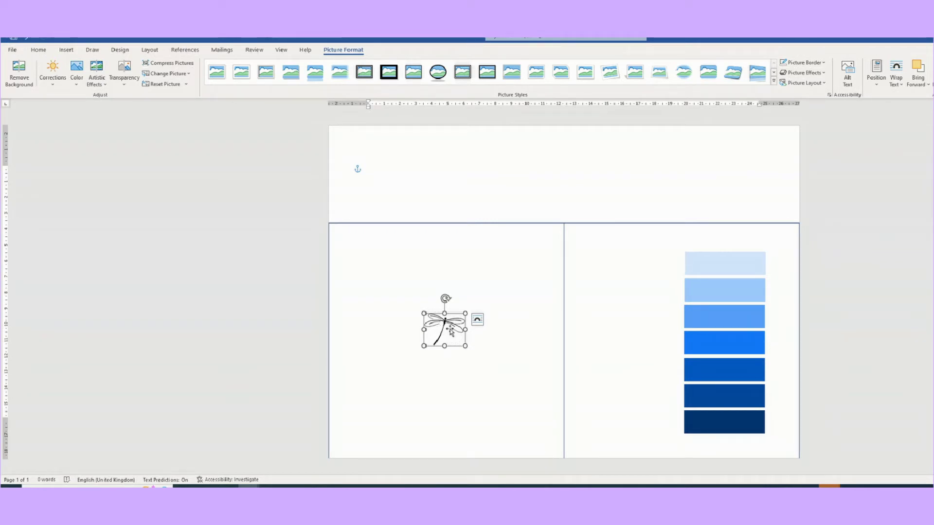
- Nudge the dragonfly one step right and one step down inside the left panel
key("Escape")
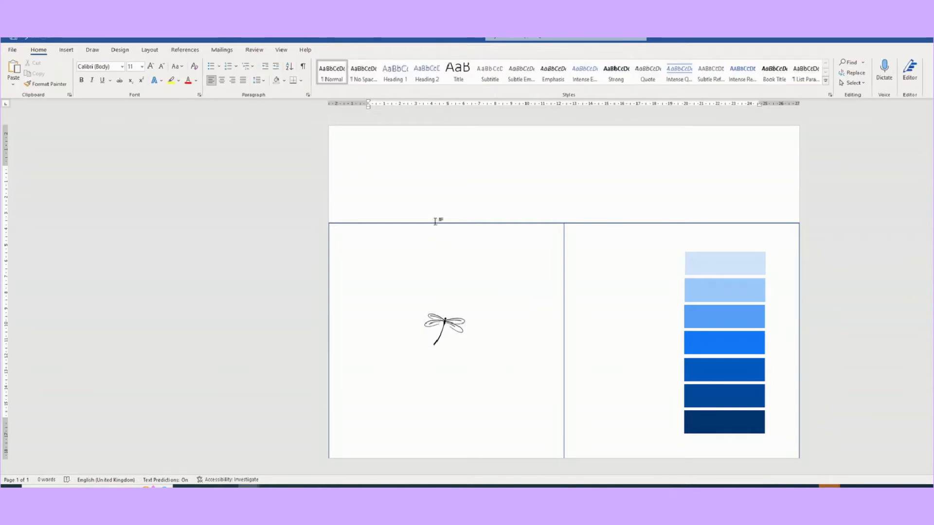
left_click(435, 224)
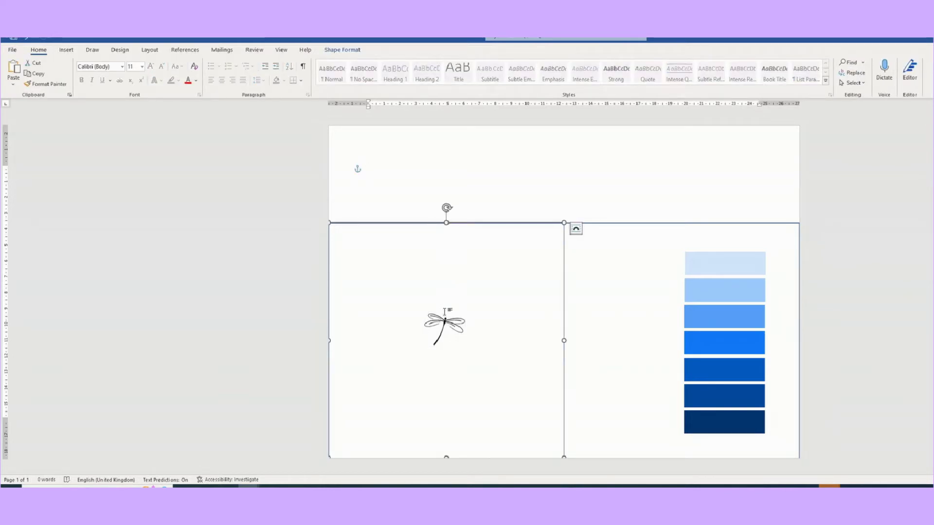
left_click(446, 330)
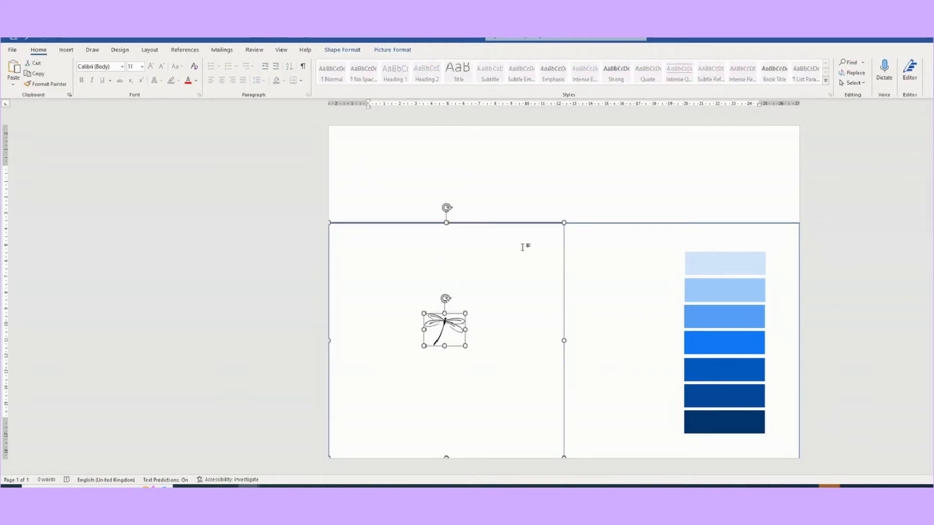
left_click(394, 50)
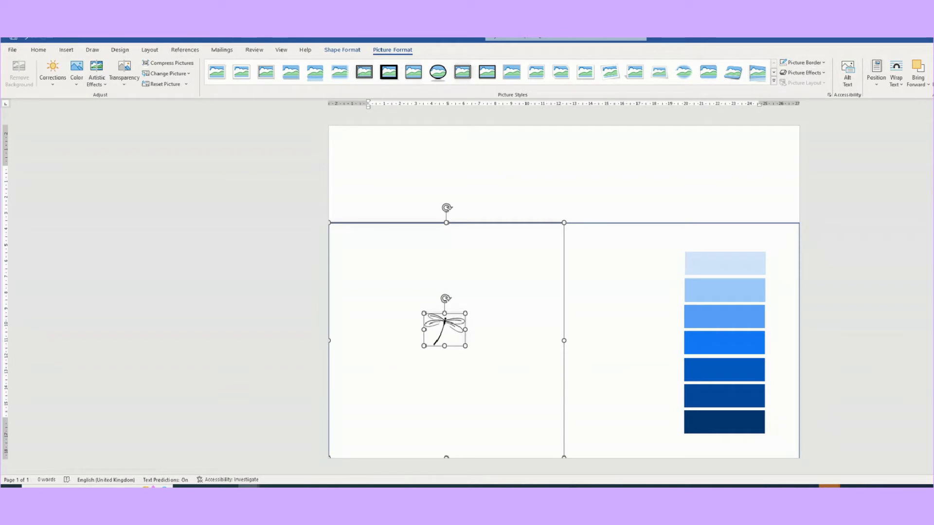
key("Right")
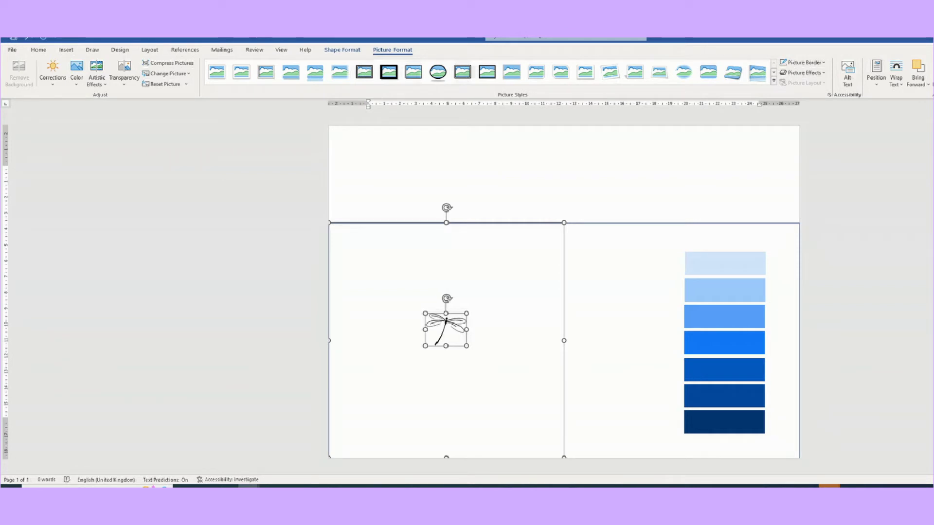
key("Down")
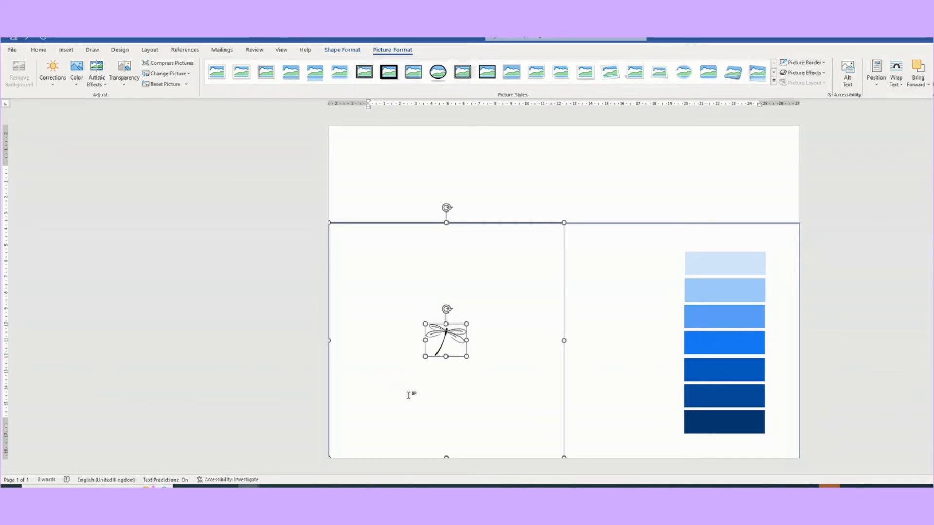
left_click(204, 319)
left_click(453, 194)
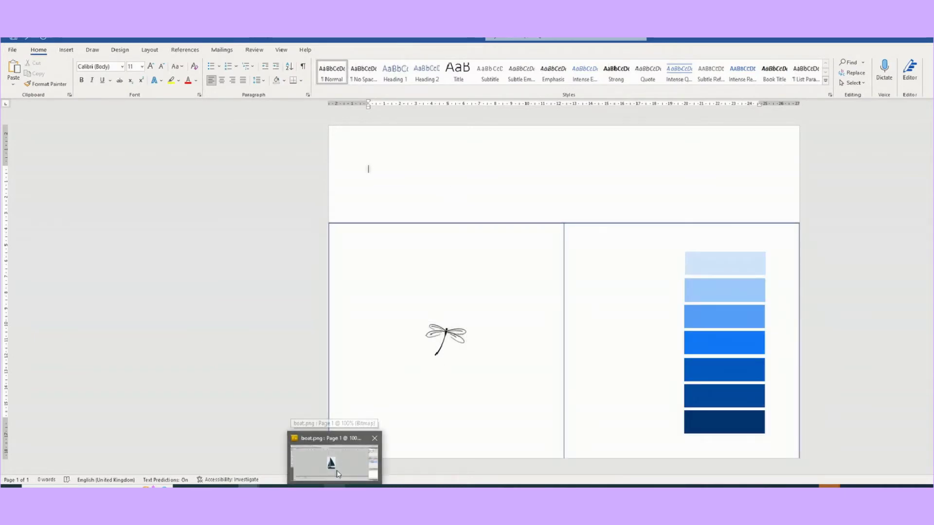
left_click(336, 471)
- Back in Word, draw a large Double Wave shape across the swatches
left_click(420, 486)
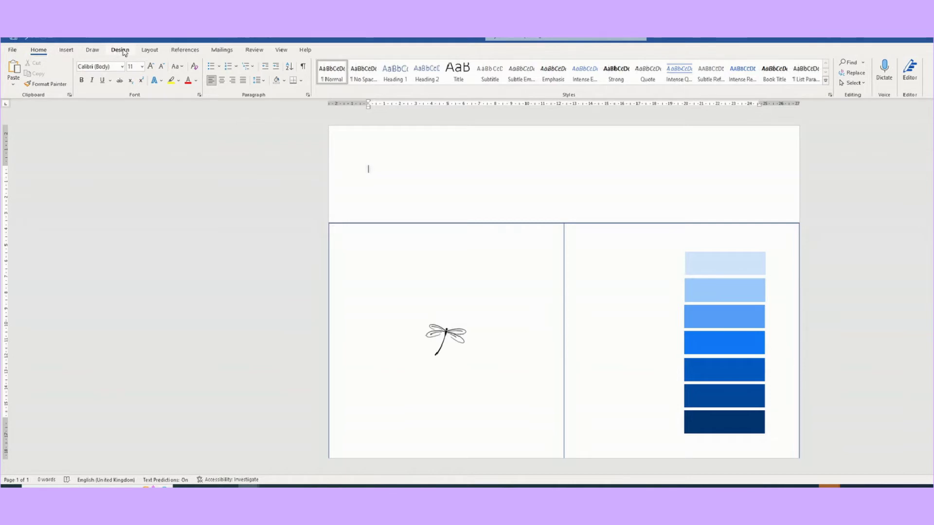
left_click(67, 50)
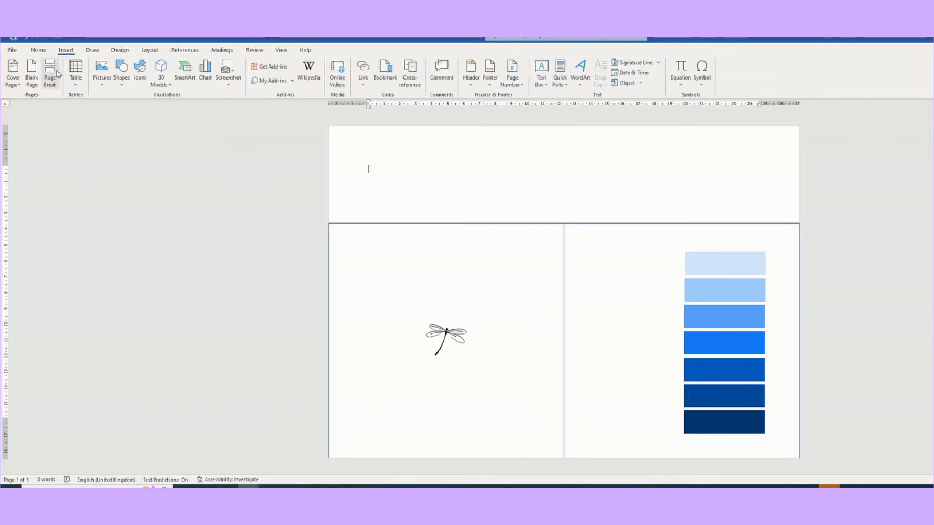
left_click(122, 71)
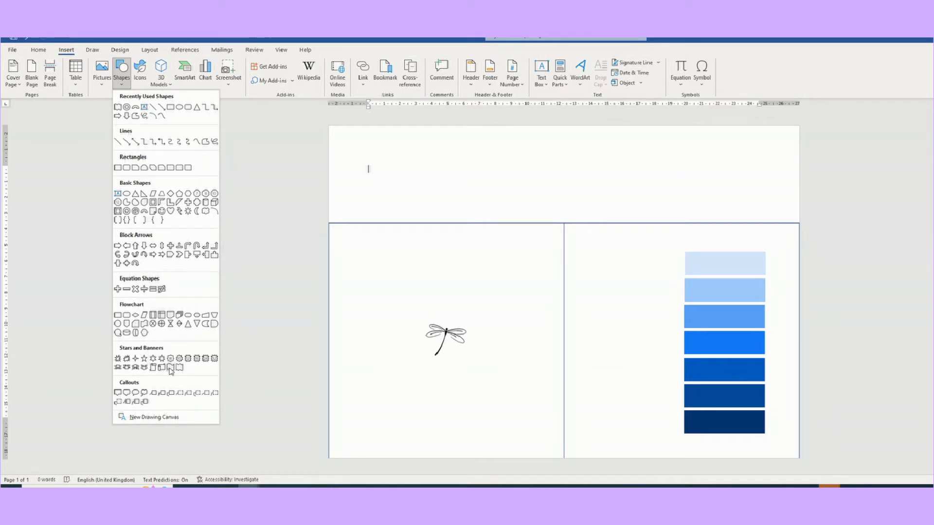
left_click(118, 107)
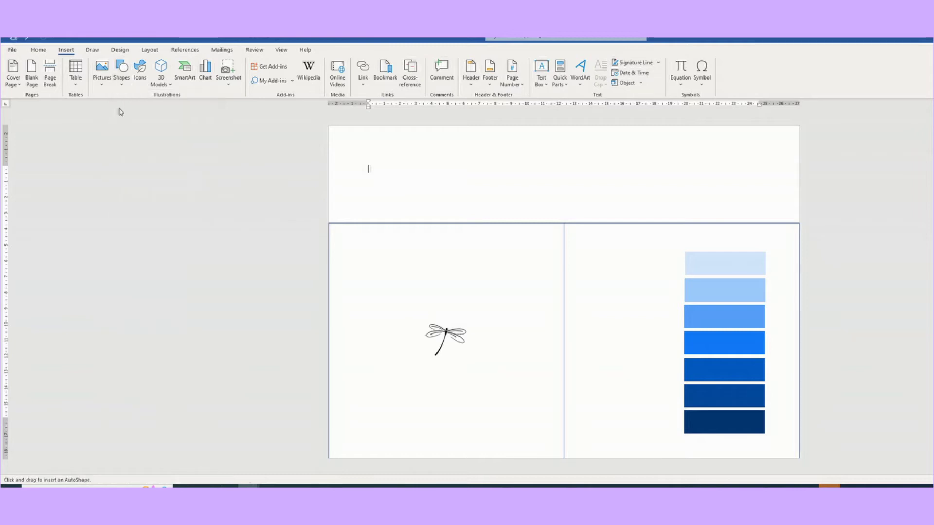
left_click_drag(503, 196, 726, 364)
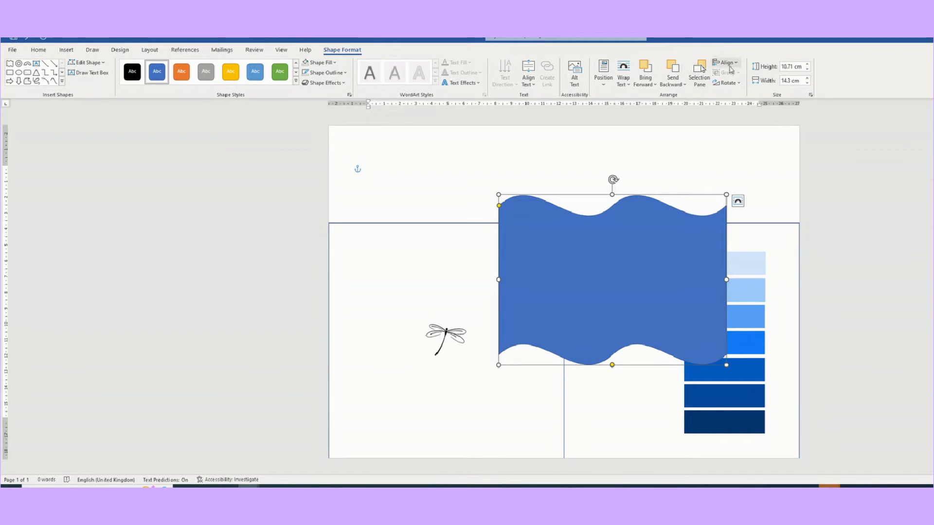
- Rotate the wave 90°, move it down, and make it white with no outline
left_click(727, 82)
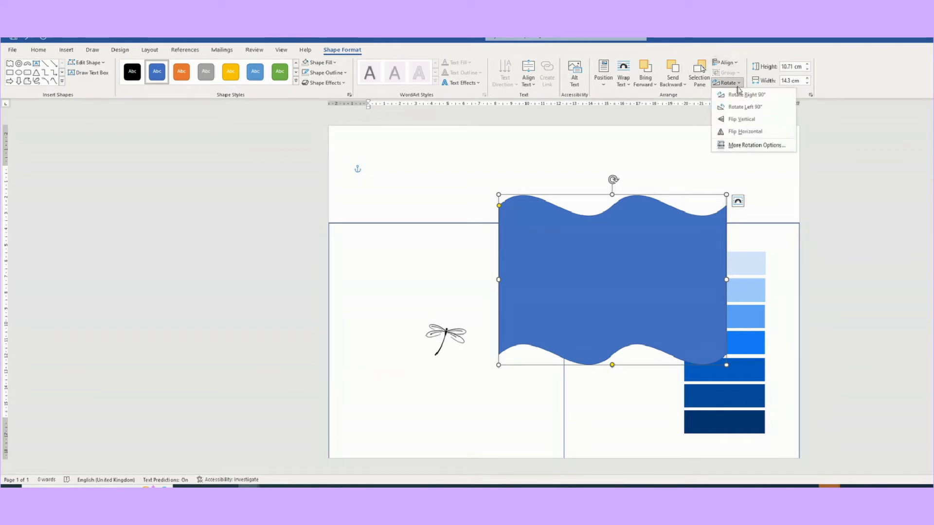
left_click(738, 107)
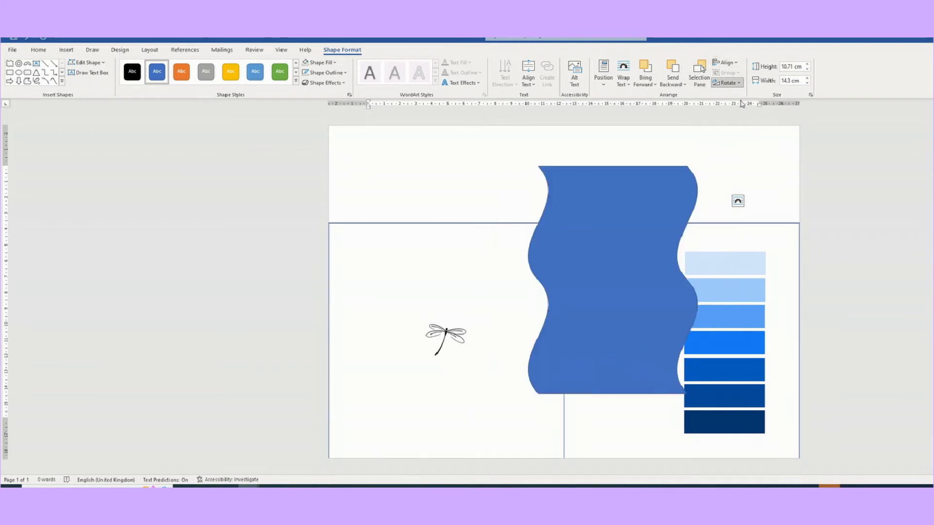
left_click_drag(634, 230, 637, 295)
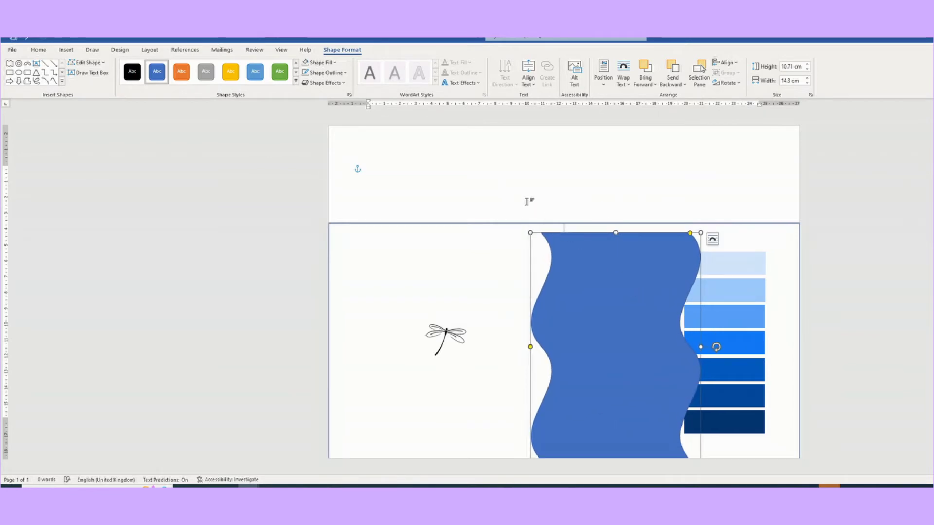
left_click(317, 62)
left_click(305, 85)
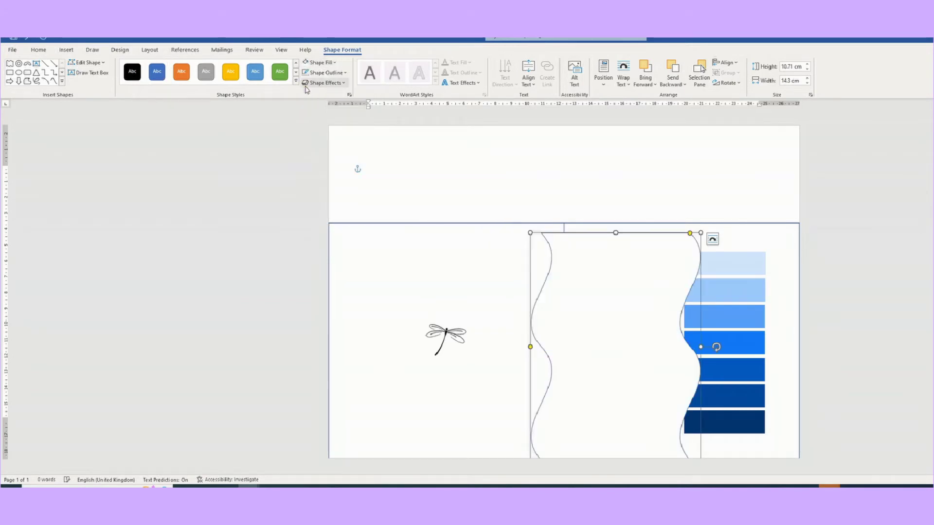
left_click(341, 73)
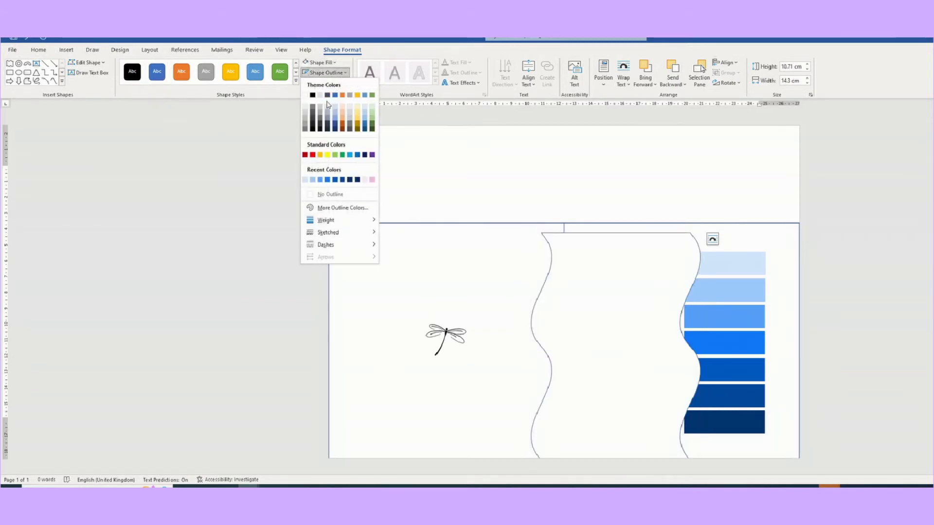
left_click(324, 194)
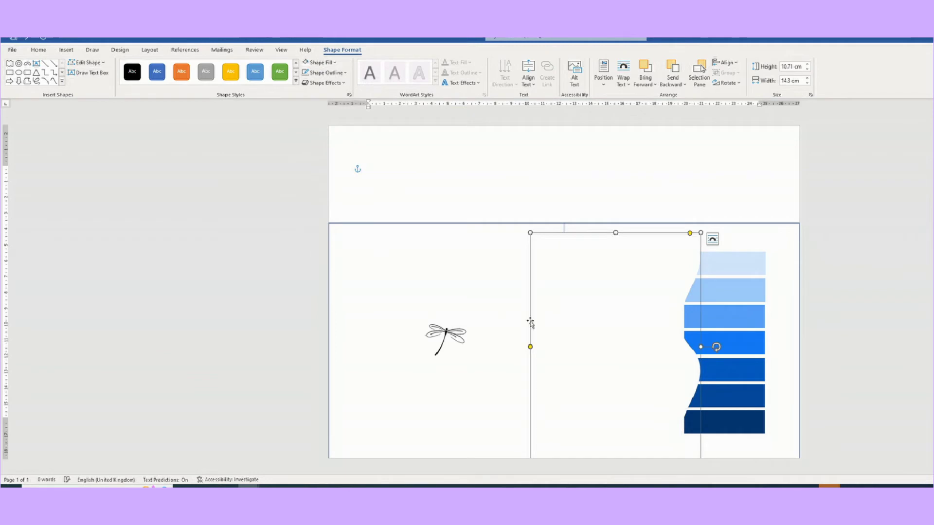
- Resize and position the white wave so its curve gives the stripes a wavy left edge
mouse_move(567, 302)
left_mouse_down()
mouse_move(579, 300)
mouse_move(578, 310)
left_mouse_up()
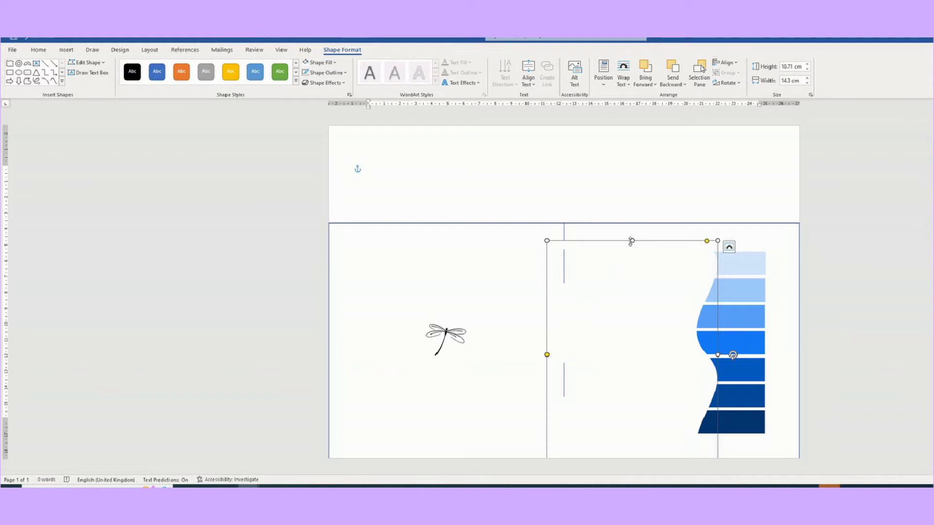
mouse_move(631, 241)
left_mouse_down()
mouse_move(633, 262)
mouse_move(634, 251)
left_mouse_up()
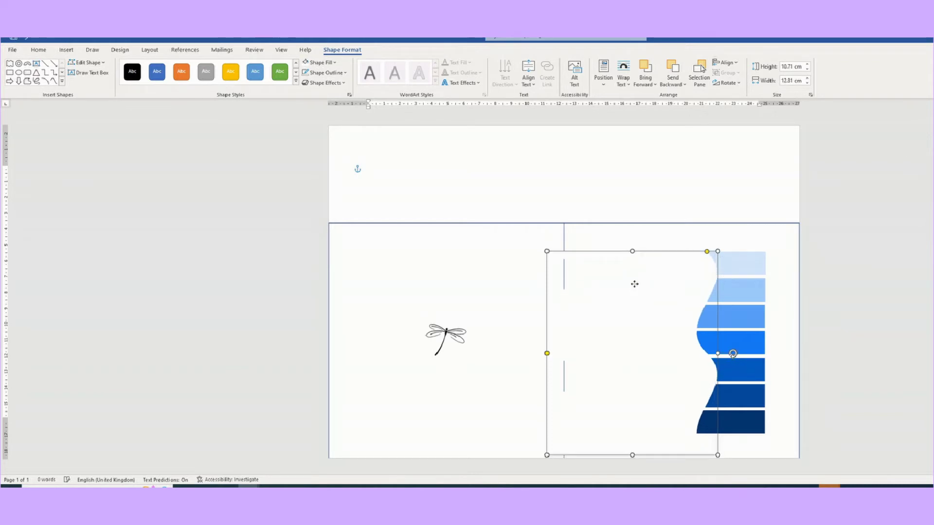
left_click_drag(634, 284, 634, 278)
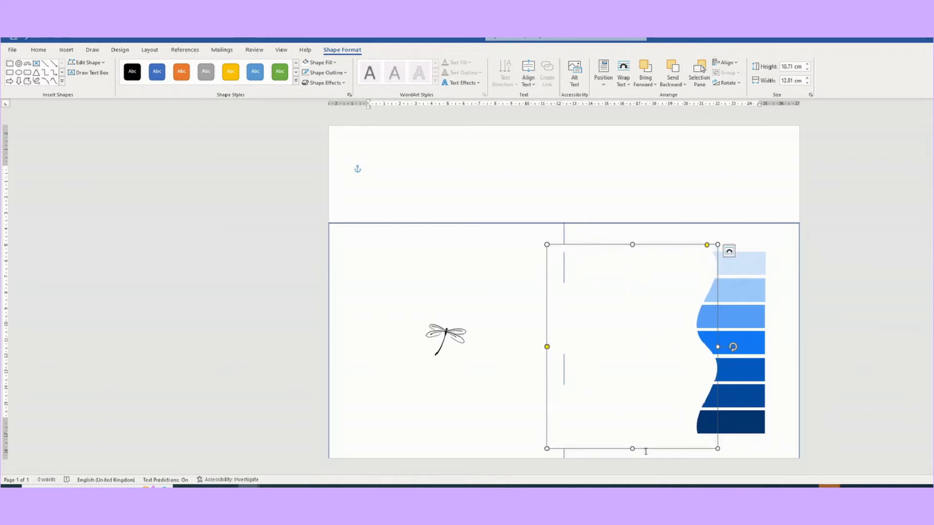
left_click_drag(632, 450, 632, 456)
left_click_drag(646, 398, 646, 400)
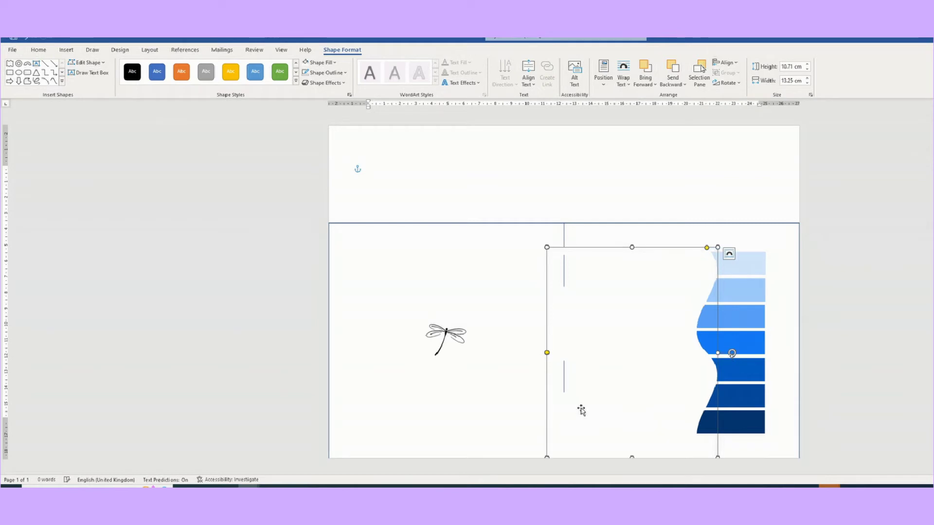
left_click(276, 275)
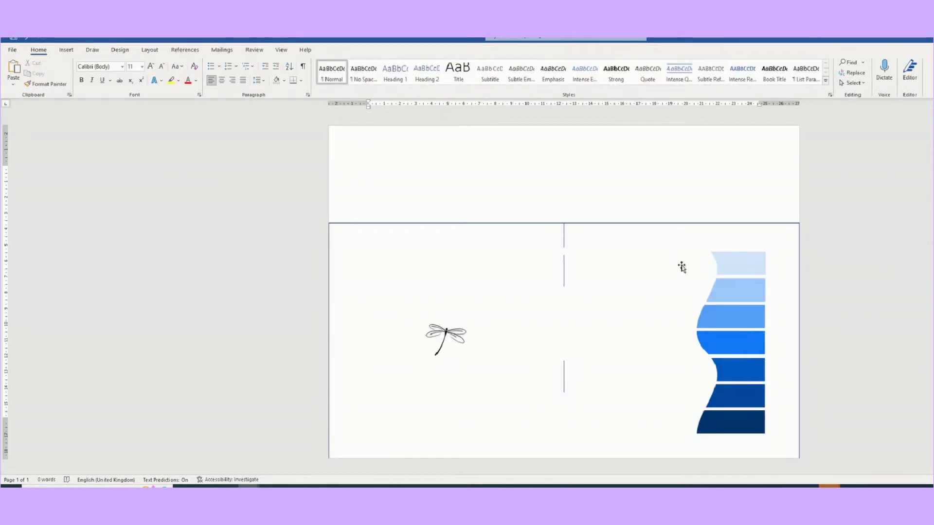
- Group the white wave with the blue stripe swatch and fine-tune the group's position
left_click(675, 265)
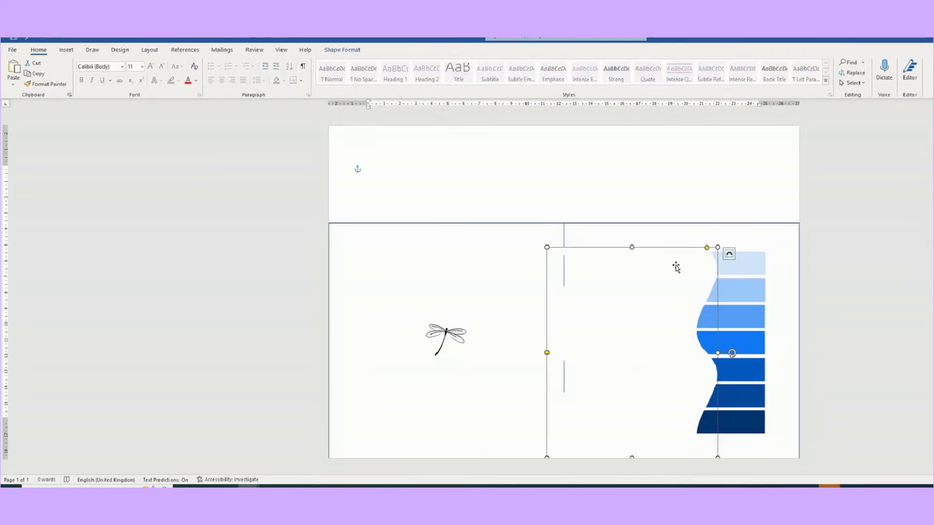
left_click(754, 276, "shift")
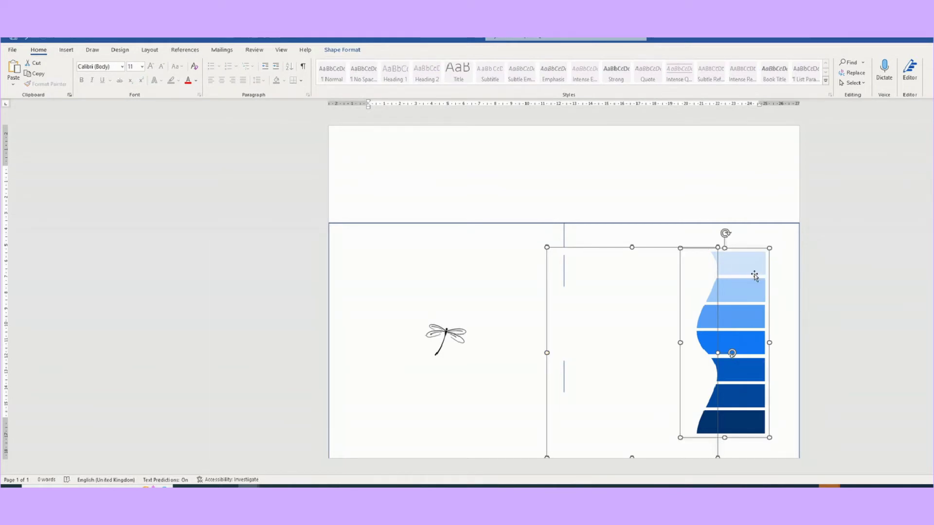
right_click(755, 276)
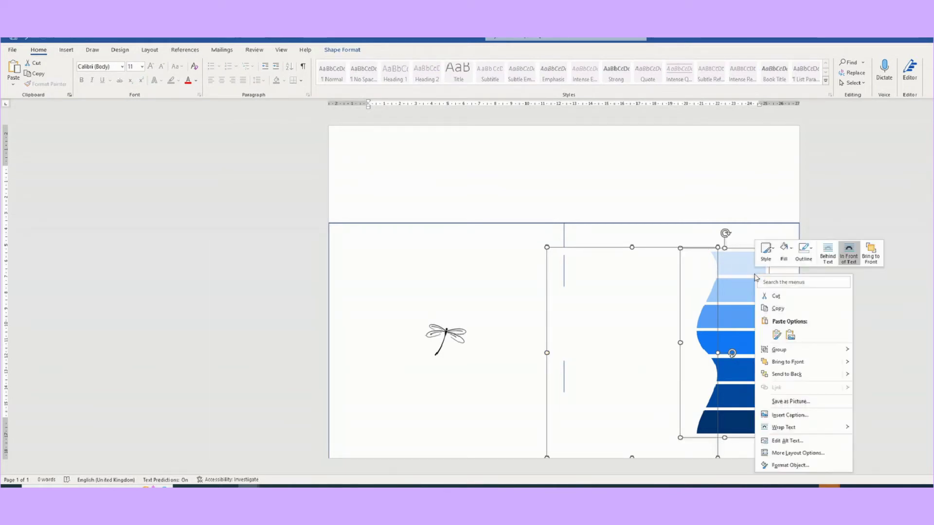
mouse_move(778, 350)
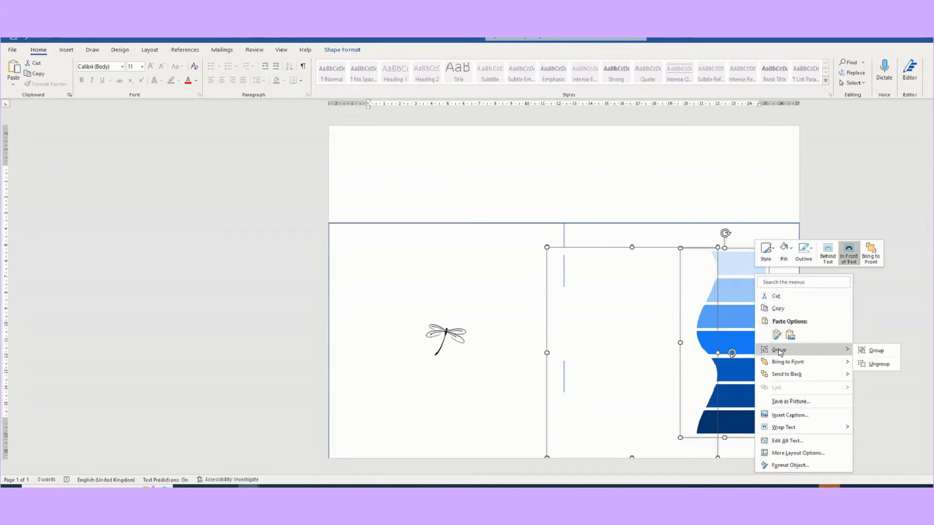
left_click(875, 350)
mouse_move(736, 313)
left_mouse_down()
mouse_move(527, 292)
mouse_move(739, 331)
mouse_move(757, 314)
mouse_move(719, 310)
mouse_move(760, 305)
mouse_move(741, 312)
left_mouse_up()
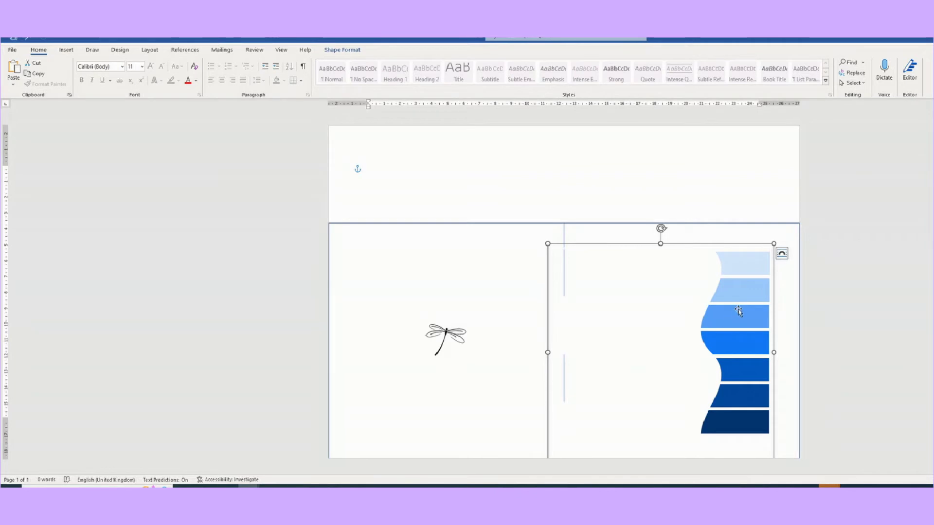
left_click_drag(738, 312, 737, 309)
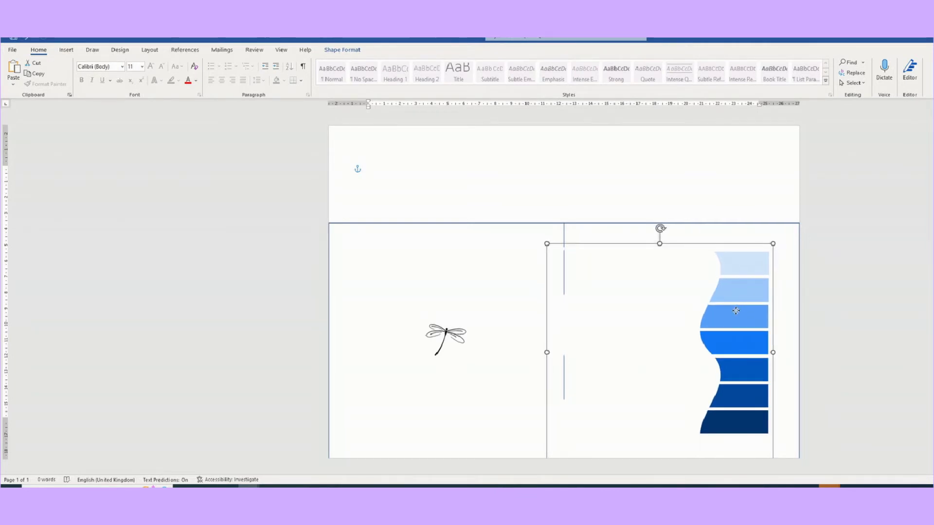
left_click_drag(736, 311, 735, 308)
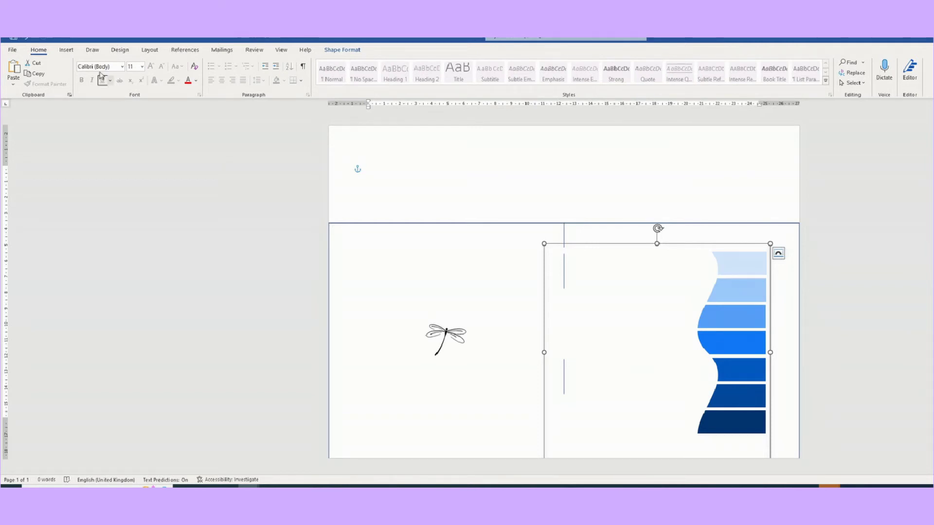
left_click(66, 49)
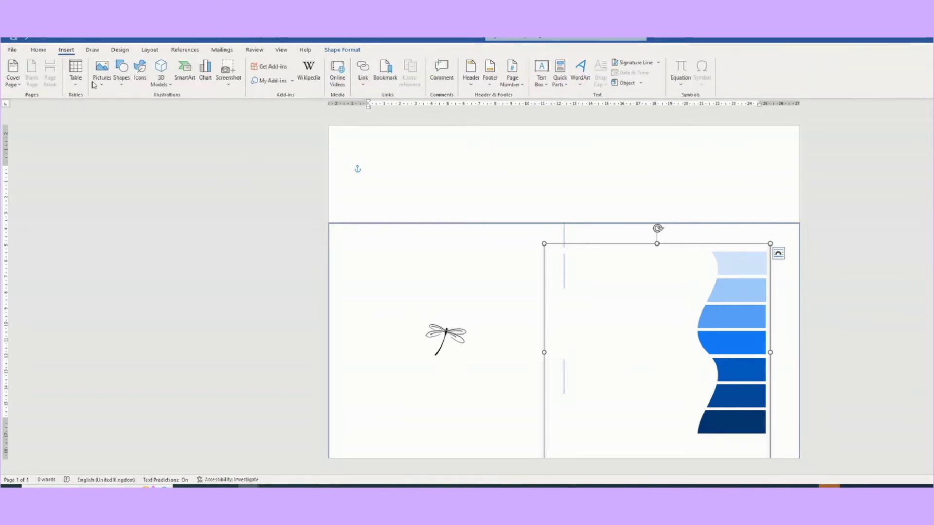
- Draw an oval, lock it to a 2.5 × 2.5 cm circle, and move it onto the upper stripes
left_click(122, 73)
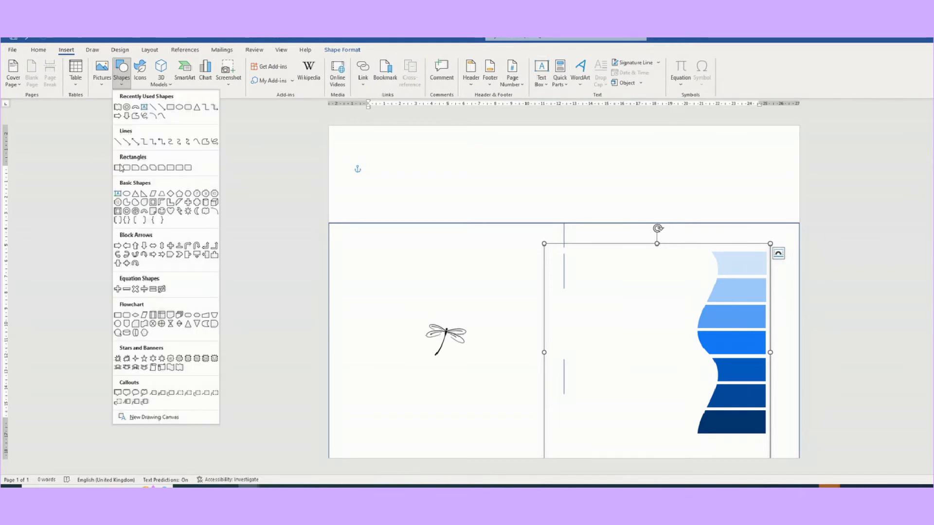
left_click(179, 108)
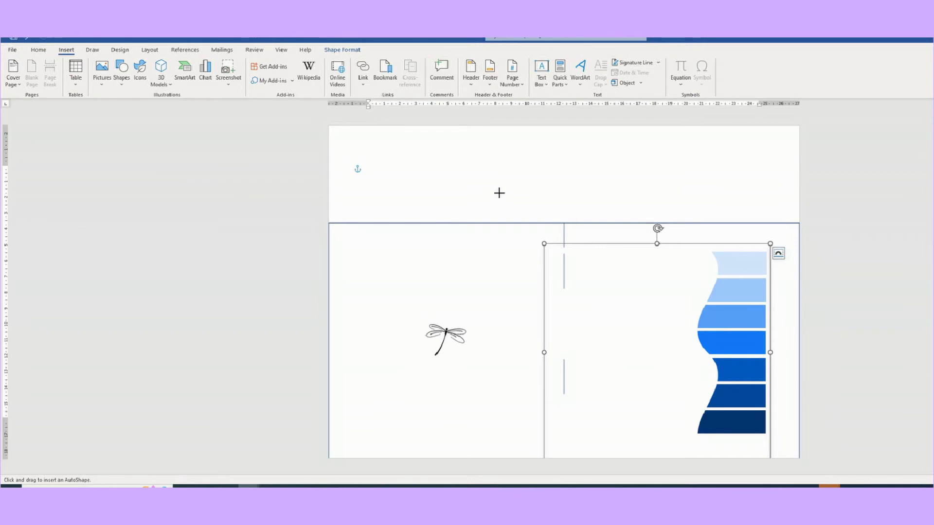
left_click_drag(501, 183, 541, 228)
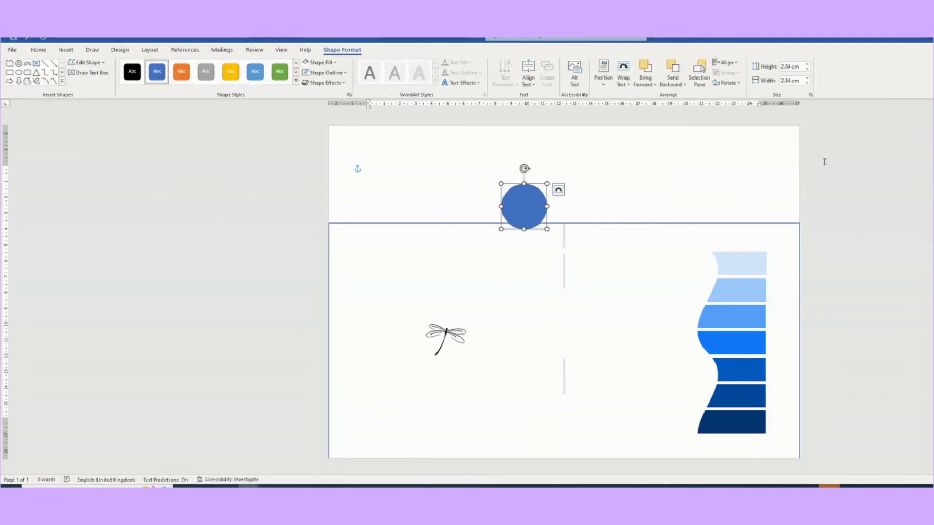
left_click(792, 69)
left_click(810, 94)
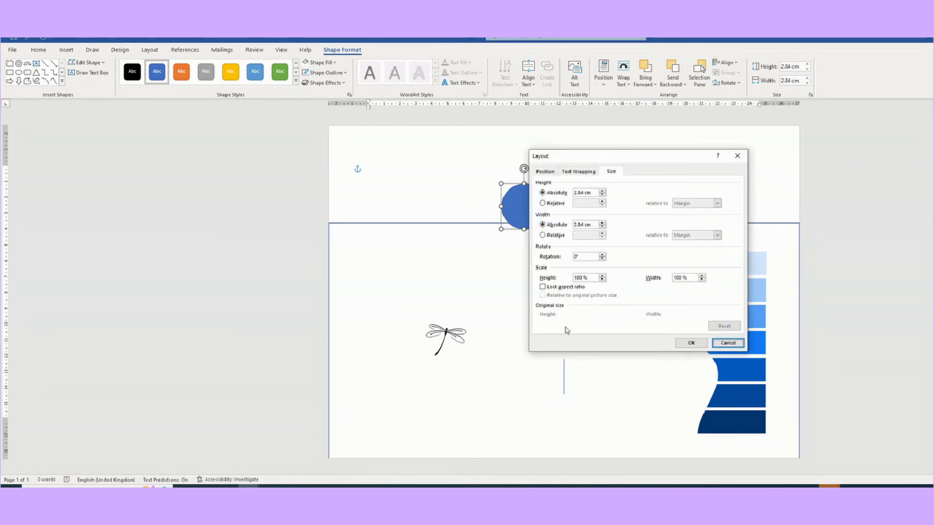
left_click(542, 288)
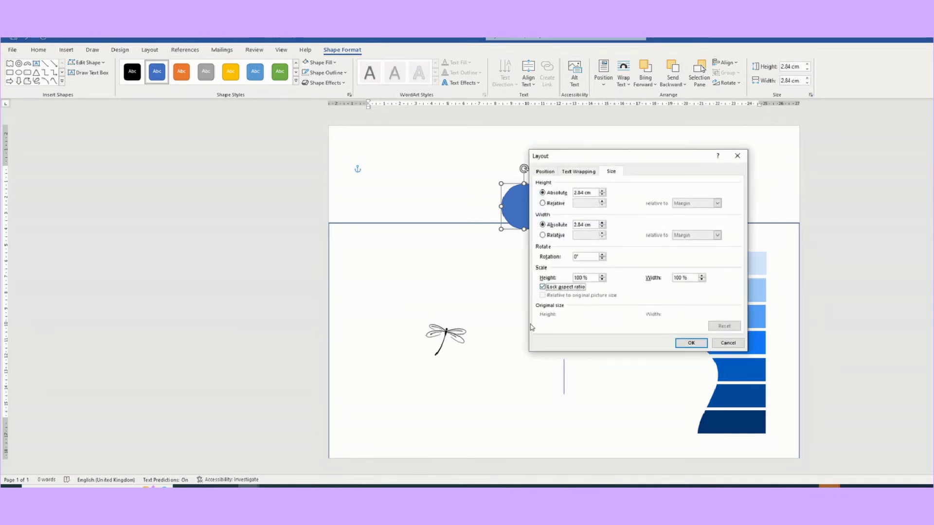
double_click(584, 193)
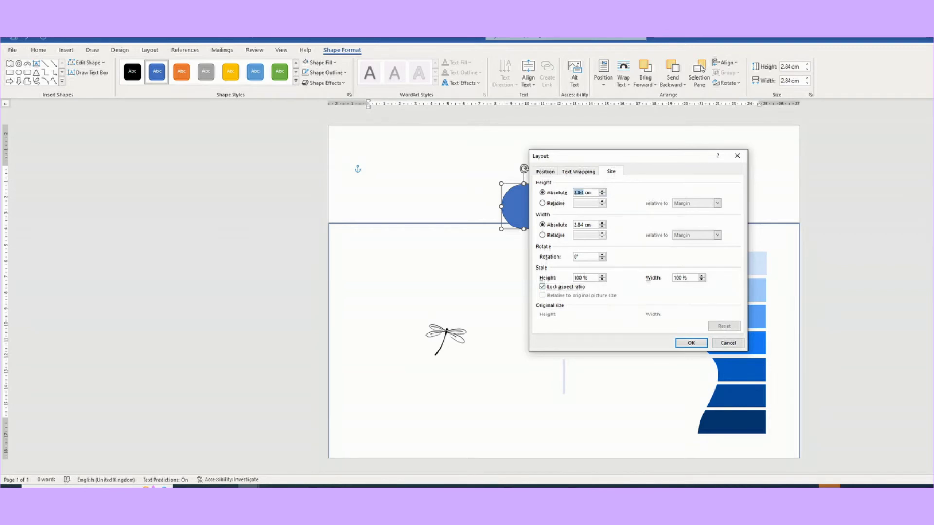
left_click(691, 343)
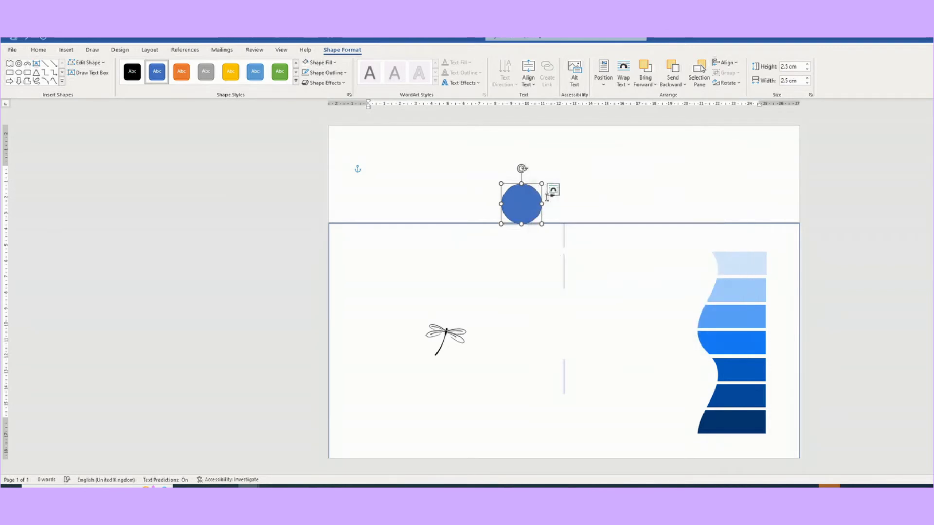
left_click_drag(533, 204, 739, 301)
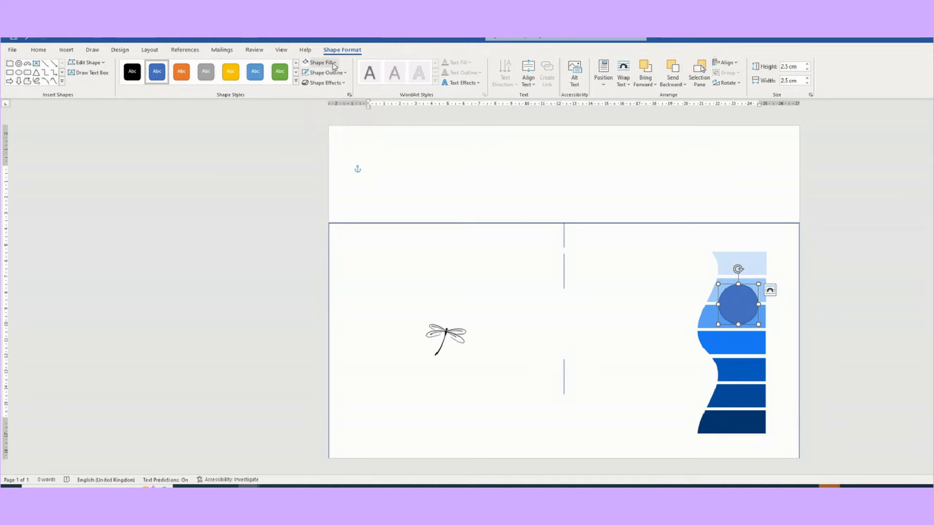
- Make the circle white with no outline, then select it together with the wave group
left_click(334, 65)
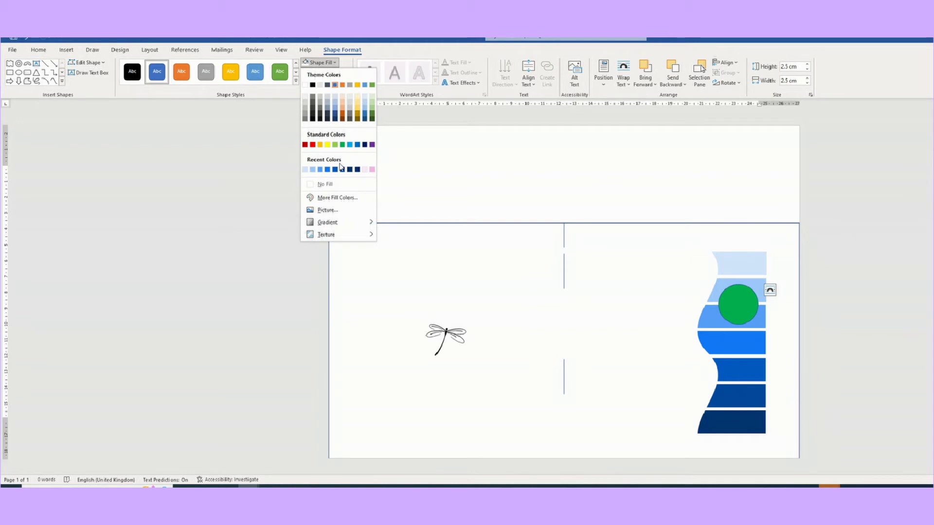
left_click(304, 85)
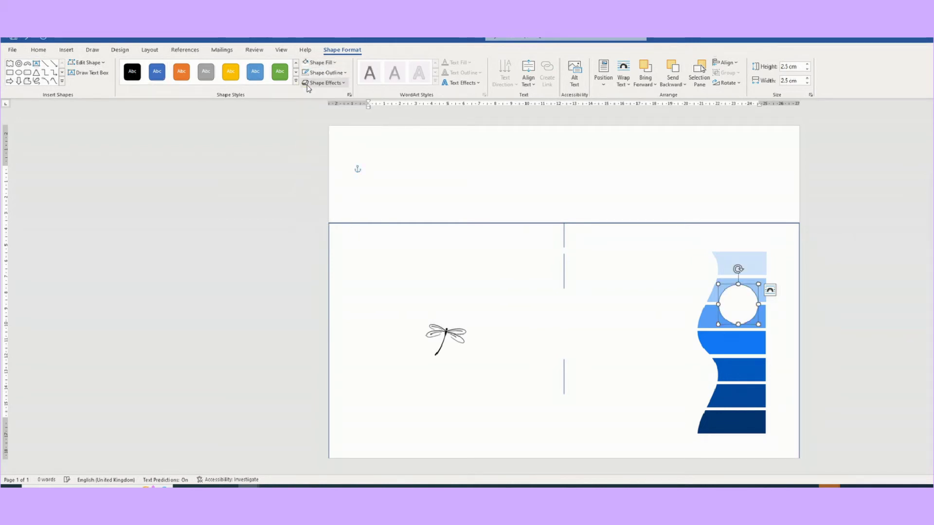
left_click(339, 74)
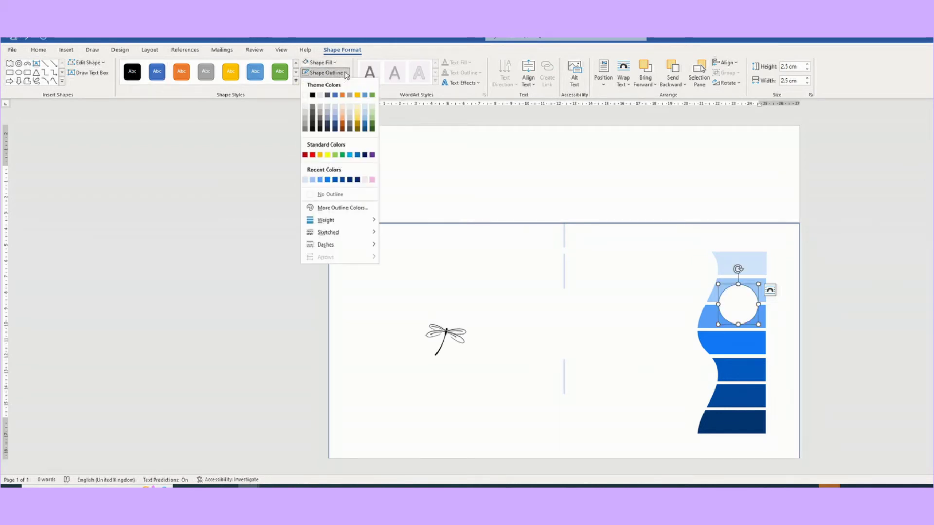
left_click(325, 195)
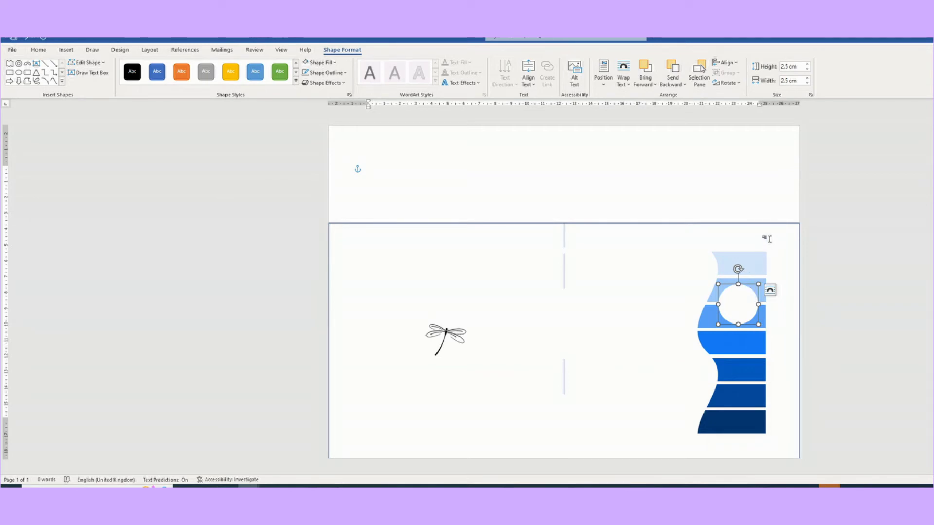
left_click(748, 257, "shift")
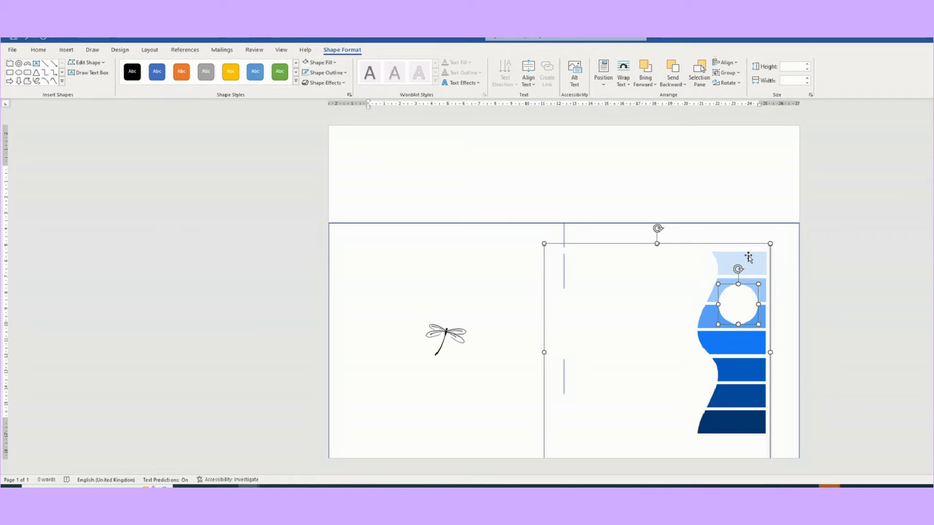
- Group the white circle with the wavy blue stripe pieces and nudge the group slightly left
right_click(747, 294)
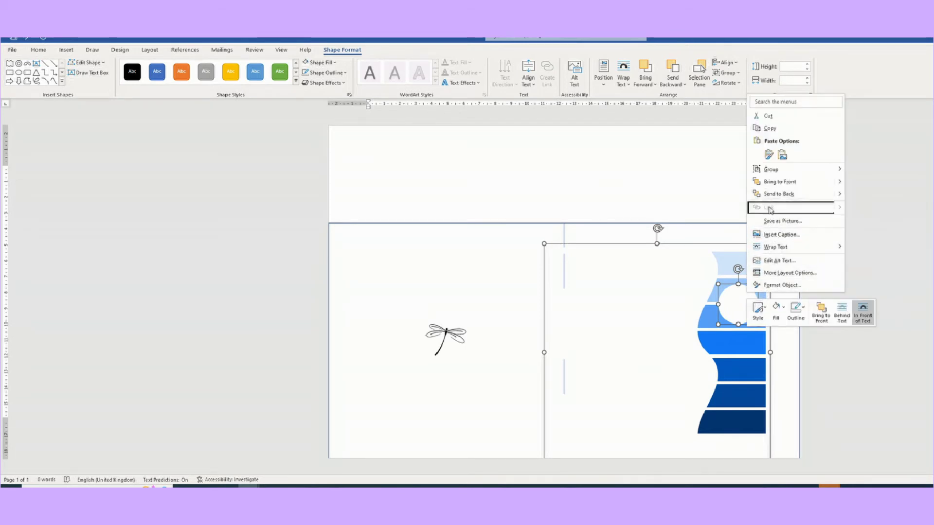
mouse_move(776, 174)
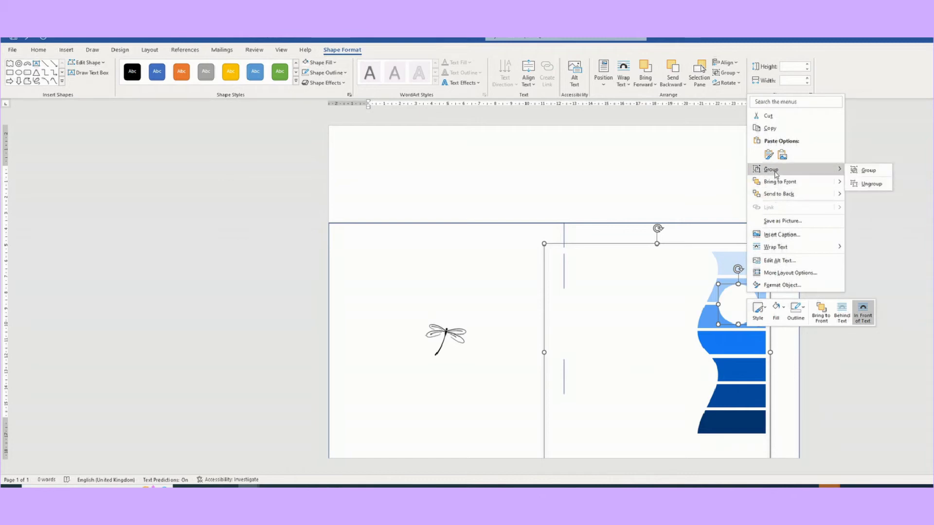
left_click(868, 171)
mouse_move(752, 281)
left_mouse_down()
mouse_move(616, 280)
mouse_move(772, 278)
mouse_move(755, 275)
left_mouse_up()
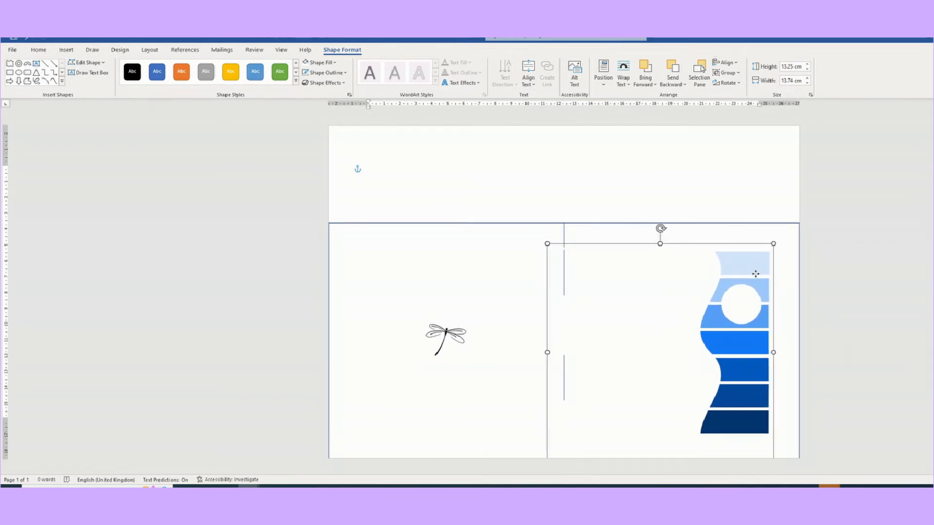
left_click(886, 286)
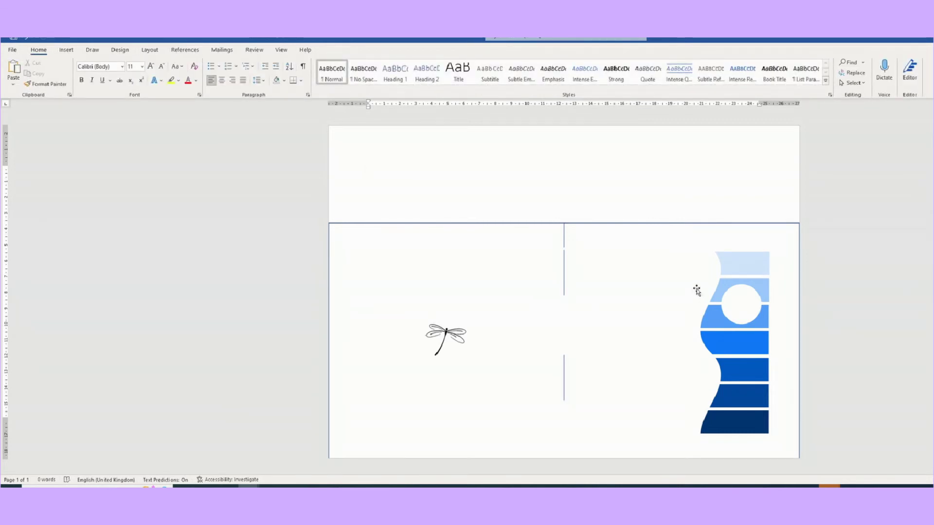
- Insert the boat image from Pictures > Saved Pictures into the document
left_click(66, 50)
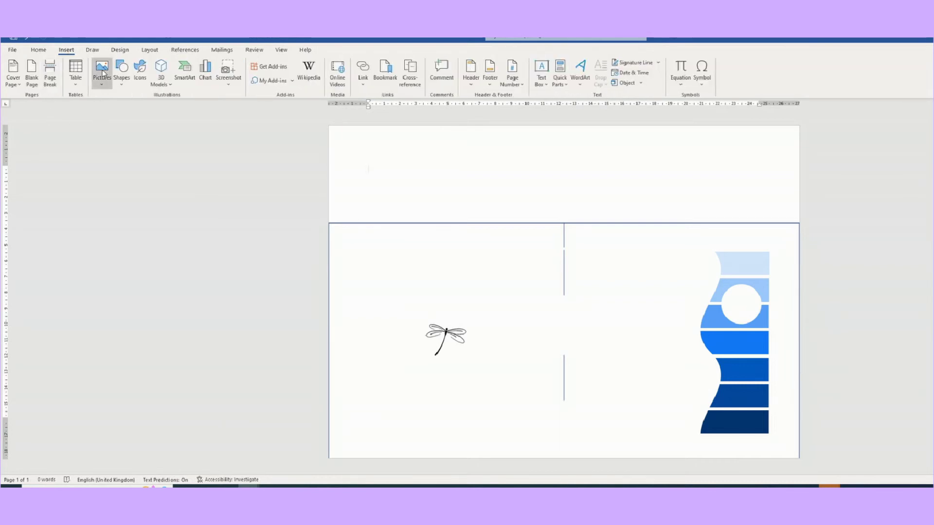
left_click(102, 73)
left_click(117, 111)
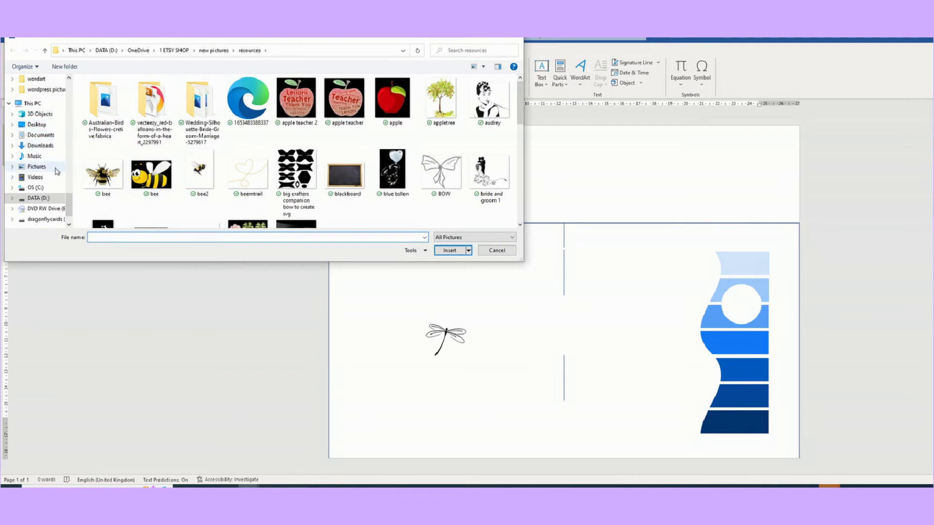
left_click(40, 138)
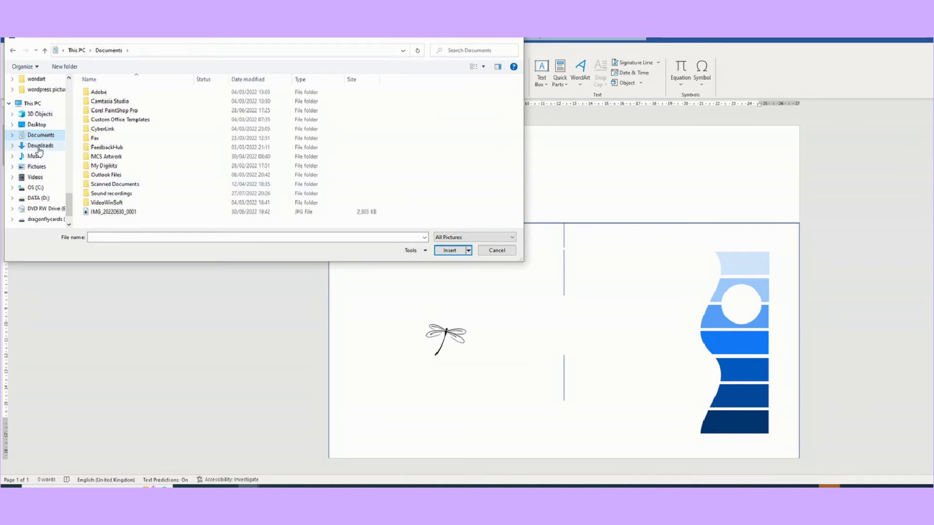
scroll(39, 150, "down", 1)
left_click(36, 155)
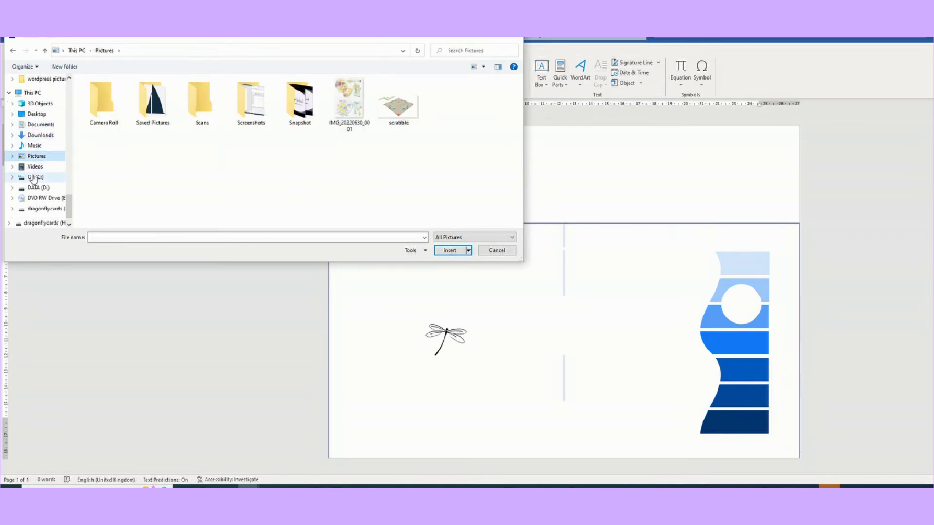
double_click(153, 100)
left_click(103, 121)
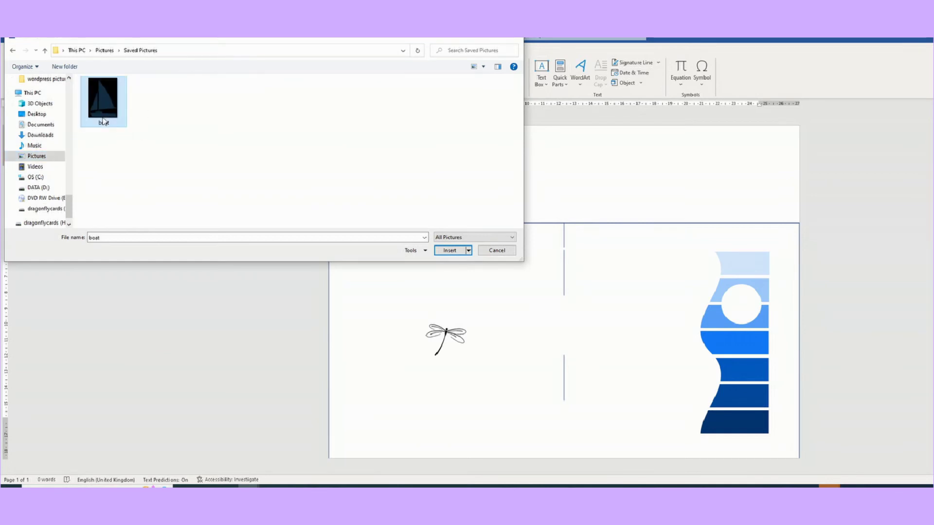
left_click(451, 250)
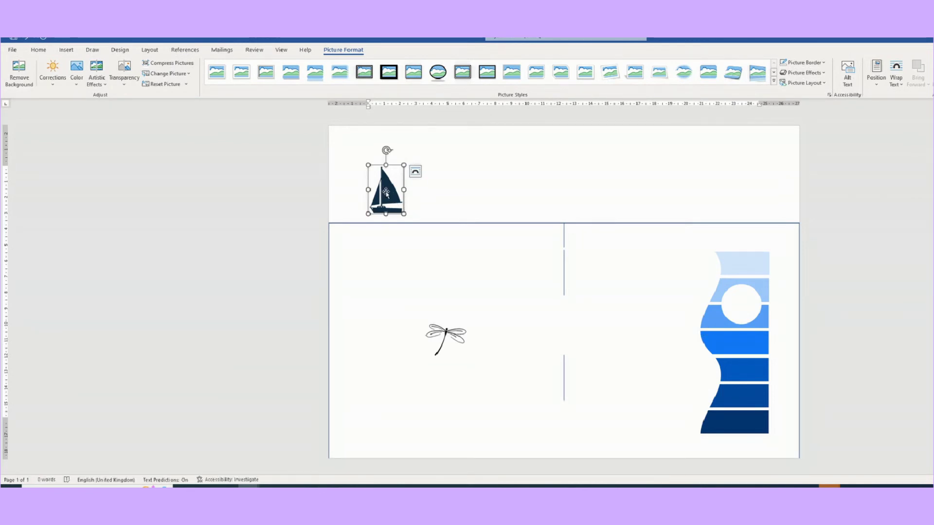
- Set the boat picture's text wrapping to Through
left_click(416, 173)
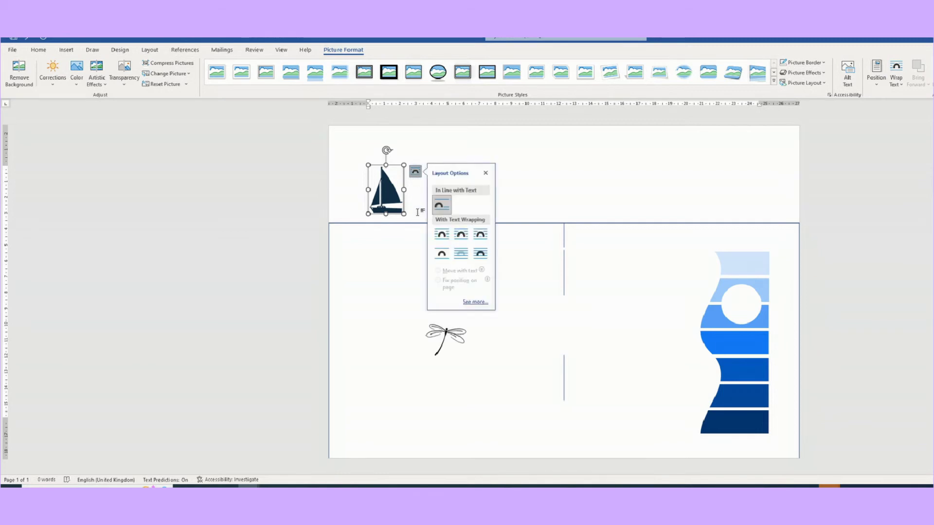
left_click(471, 303)
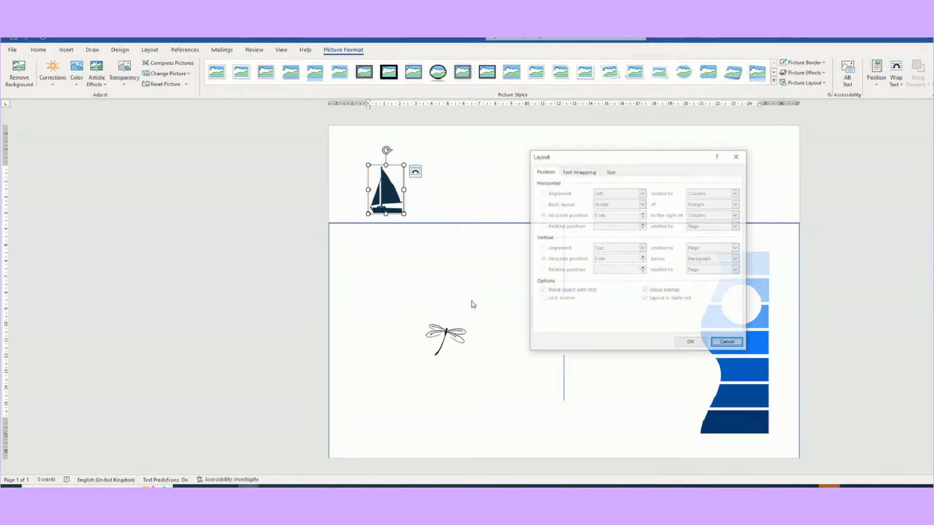
left_click(580, 173)
left_click(683, 200)
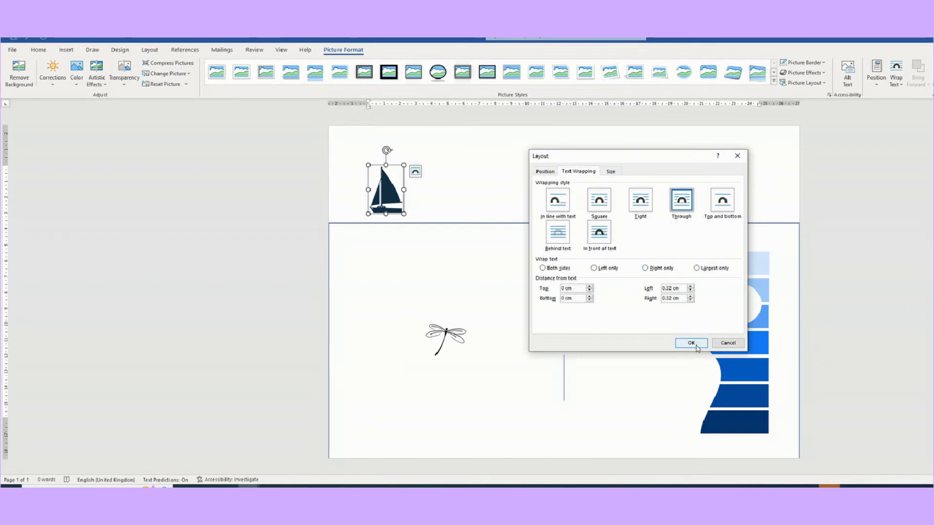
left_click(693, 344)
- Move the boat into the wave's white circle, shrink it to fit, and nudge it slightly down
left_click_drag(402, 197, 746, 302)
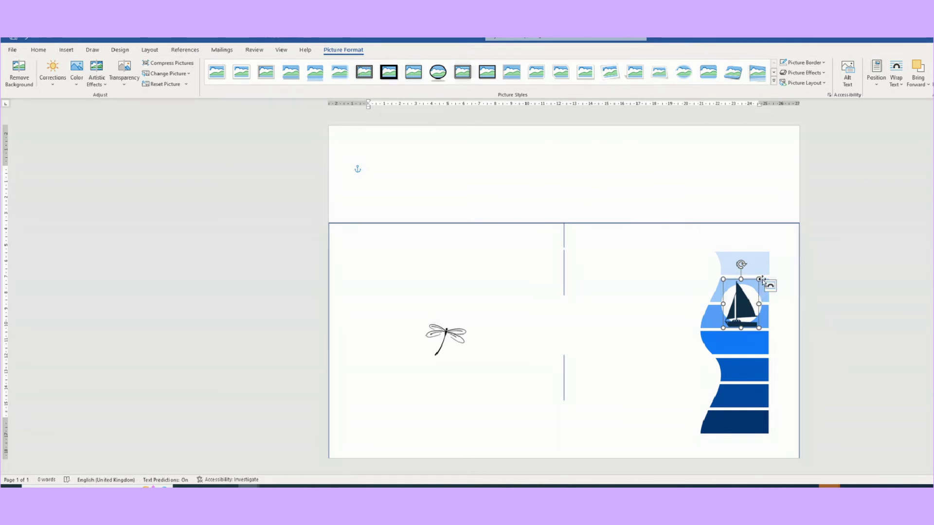
left_click_drag(759, 279, 748, 303)
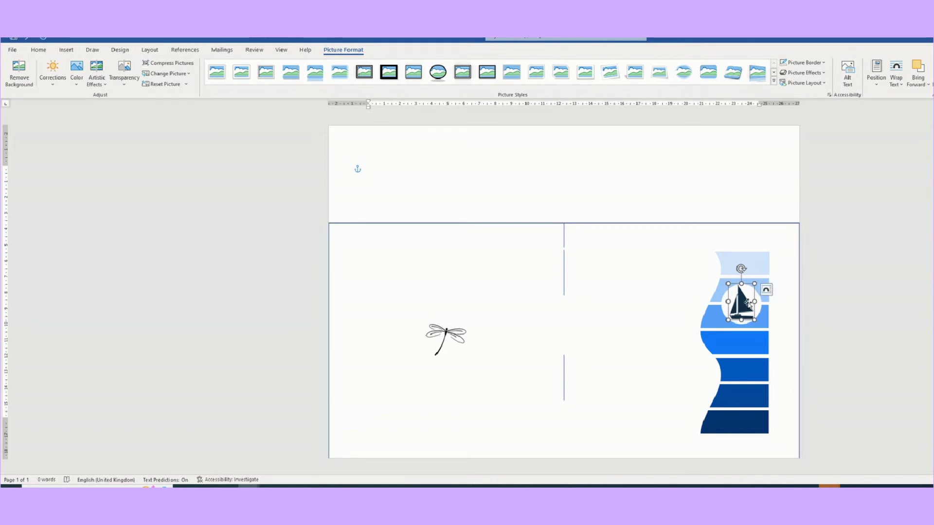
left_click(849, 303)
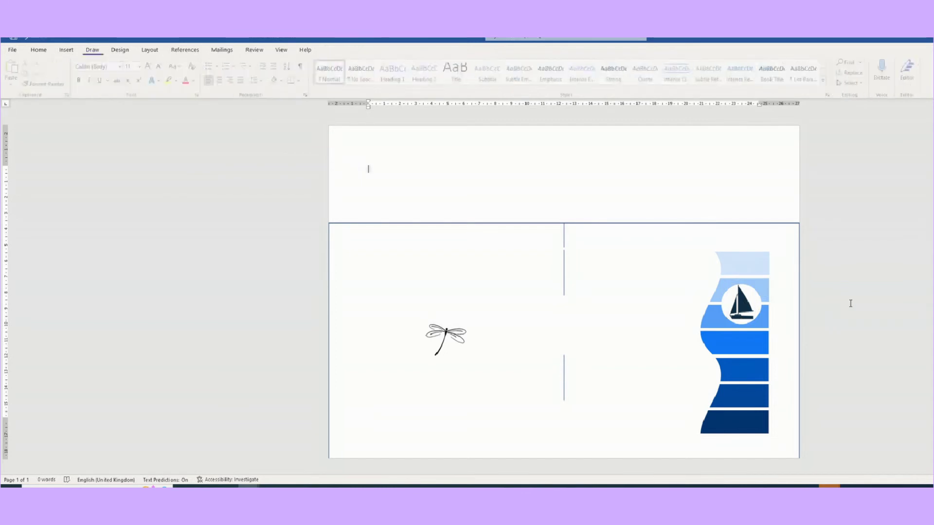
left_click(743, 305)
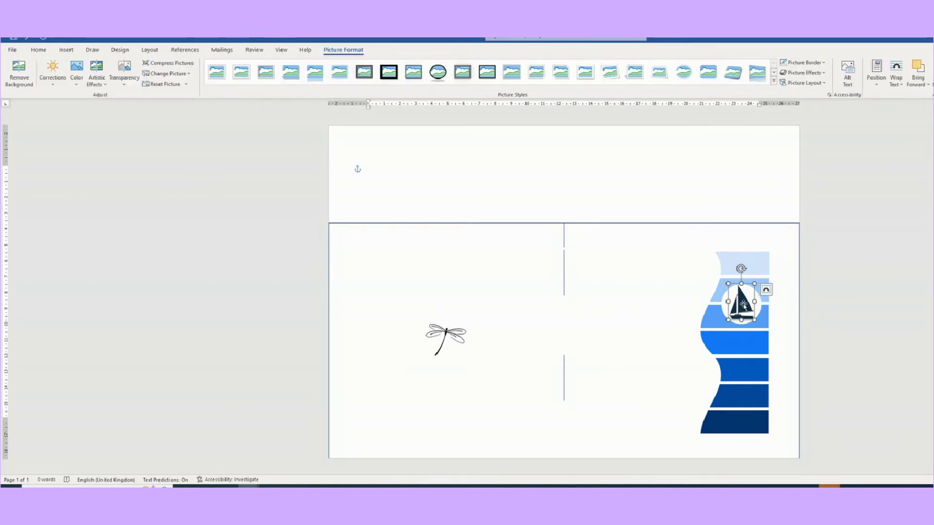
left_click_drag(743, 304, 743, 306)
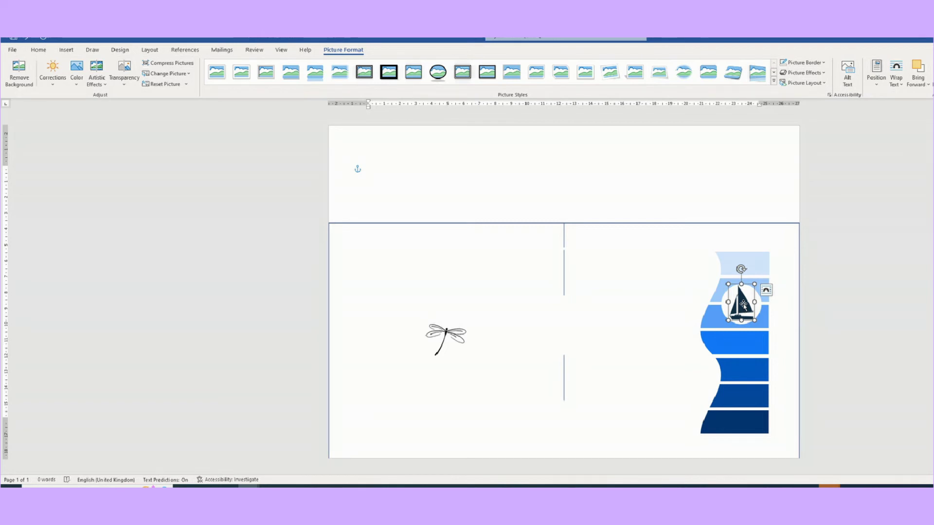
left_click(751, 262, "shift")
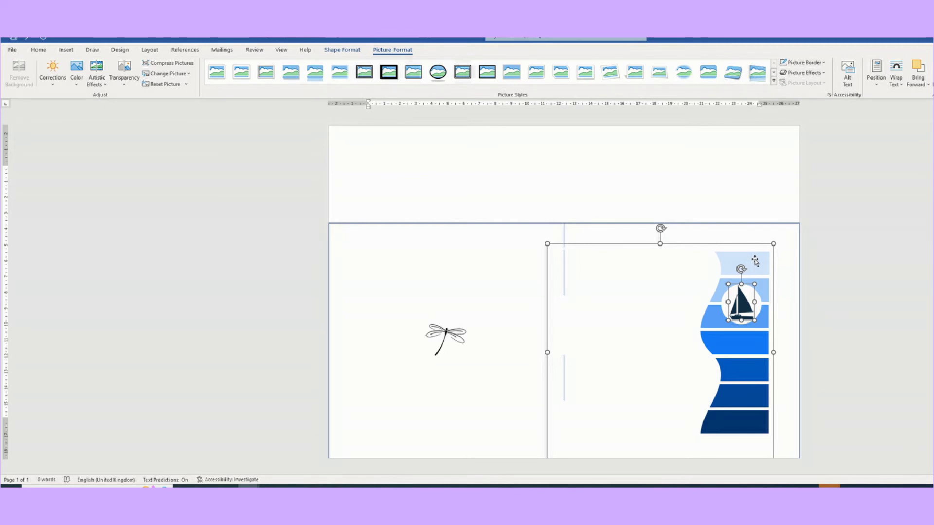
- Paste a copy of the blue wave shape and place it up and left of the original
left_click(859, 273)
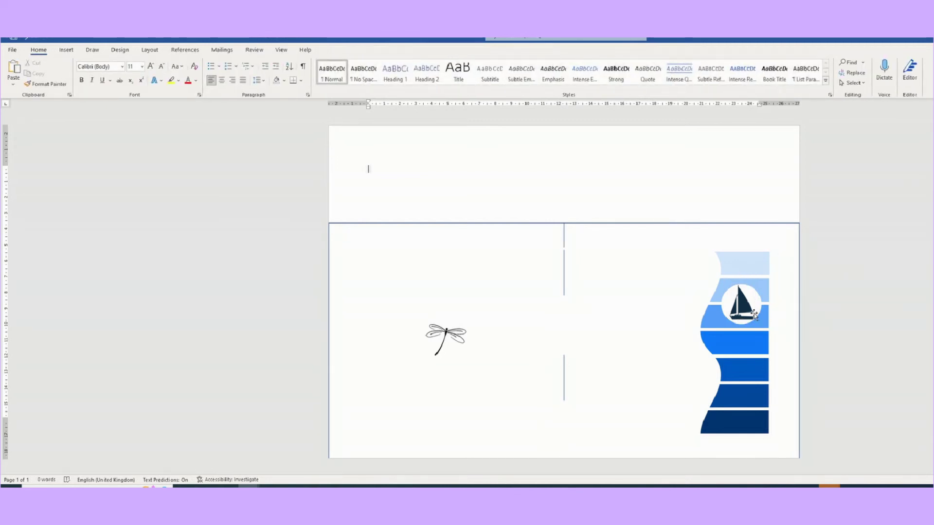
left_click(746, 262)
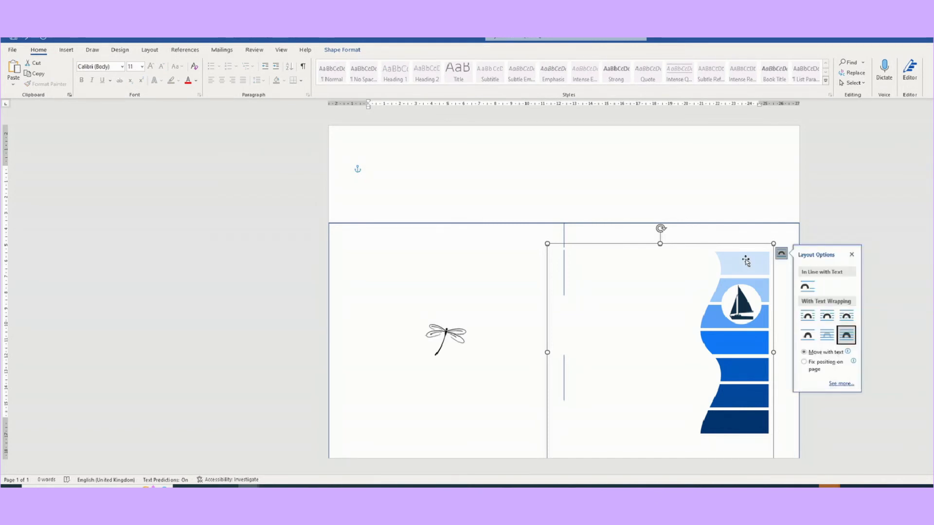
left_click_drag(616, 268, 479, 210)
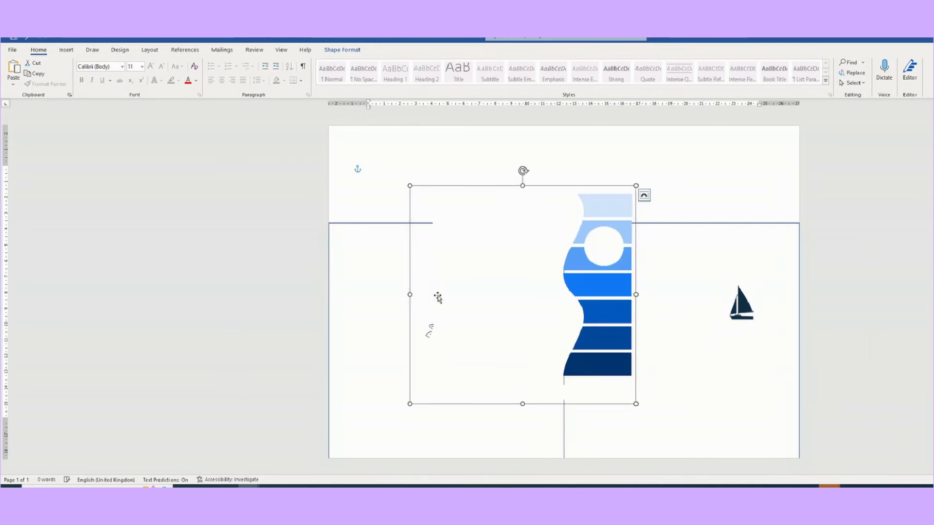
left_click_drag(581, 241, 712, 299)
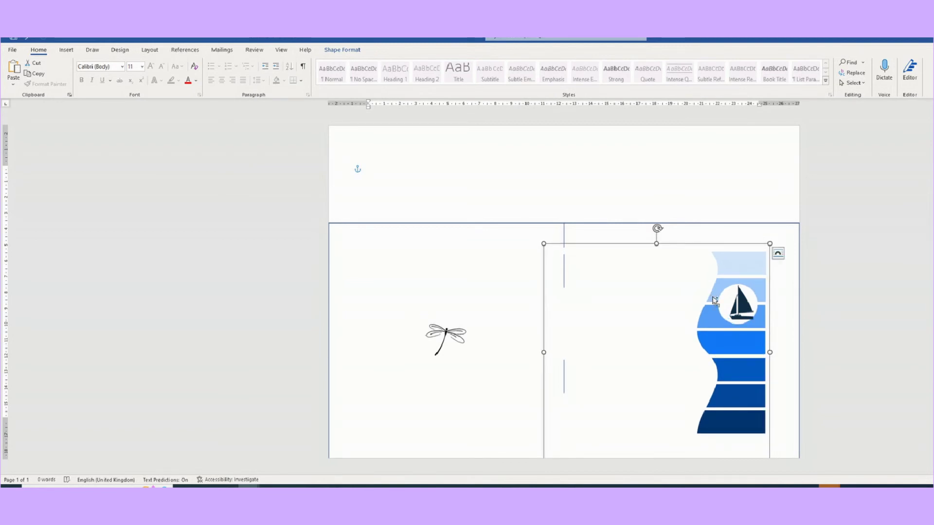
key("ctrl+v")
left_click_drag(670, 303, 543, 249)
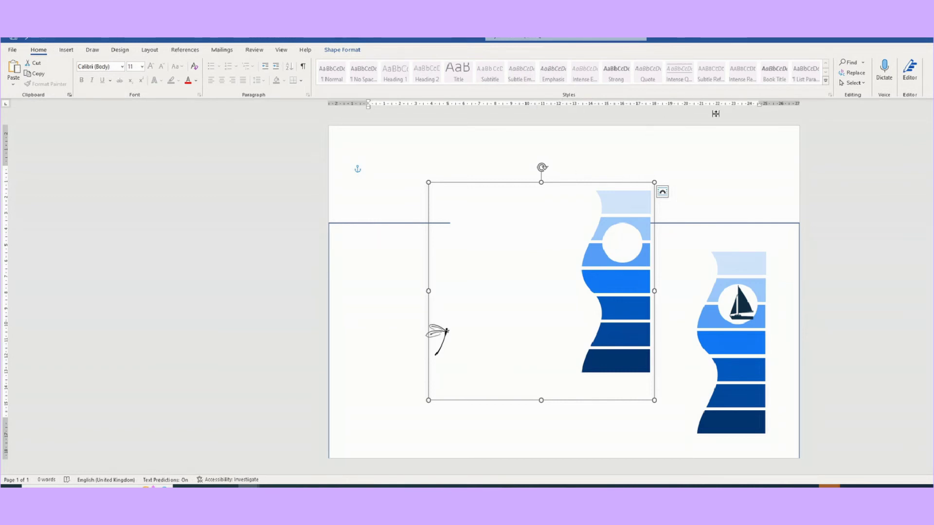
right_click(547, 201)
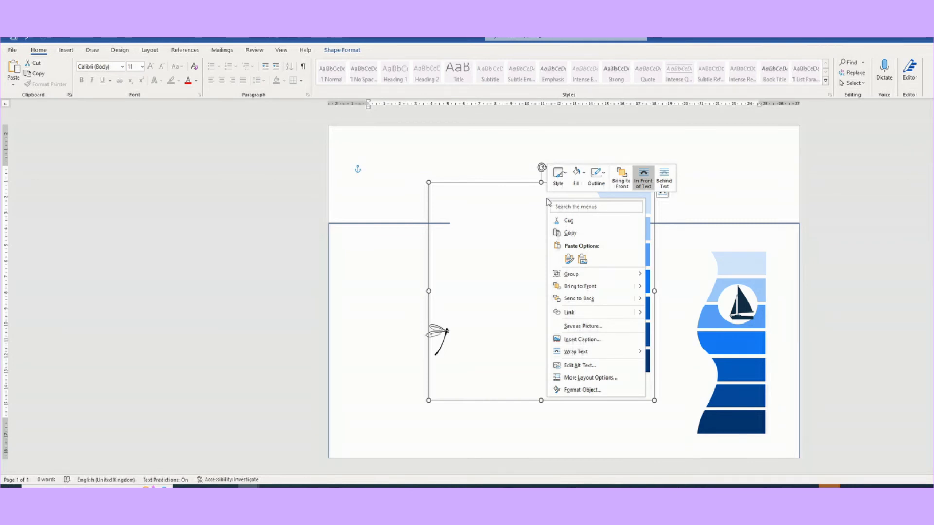
- Rotate the wave copy 90° right and move it to the top-right of the page
left_click(342, 50)
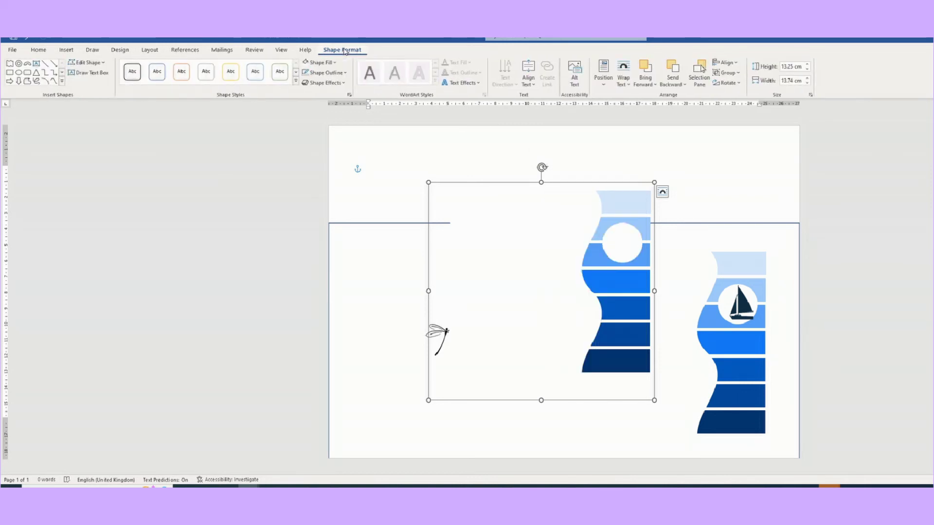
left_click(728, 82)
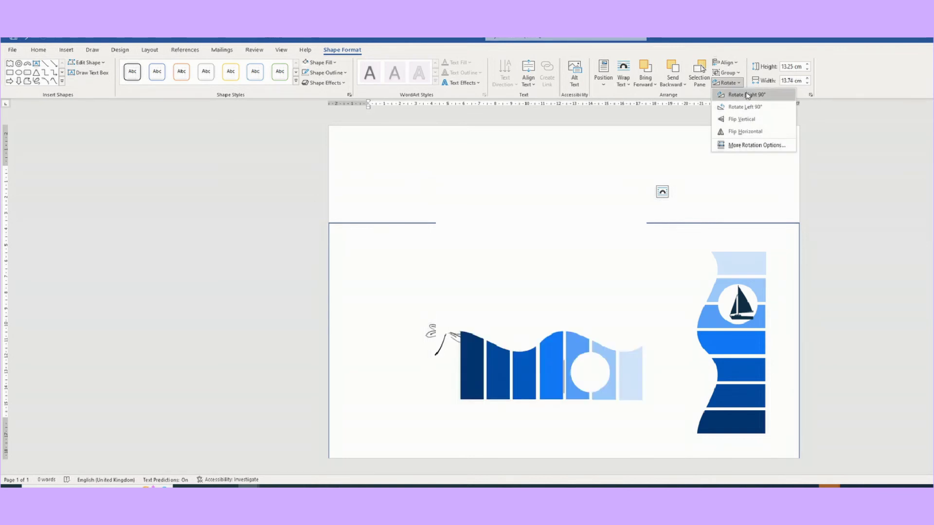
left_click(661, 286)
left_click_drag(604, 371, 738, 180)
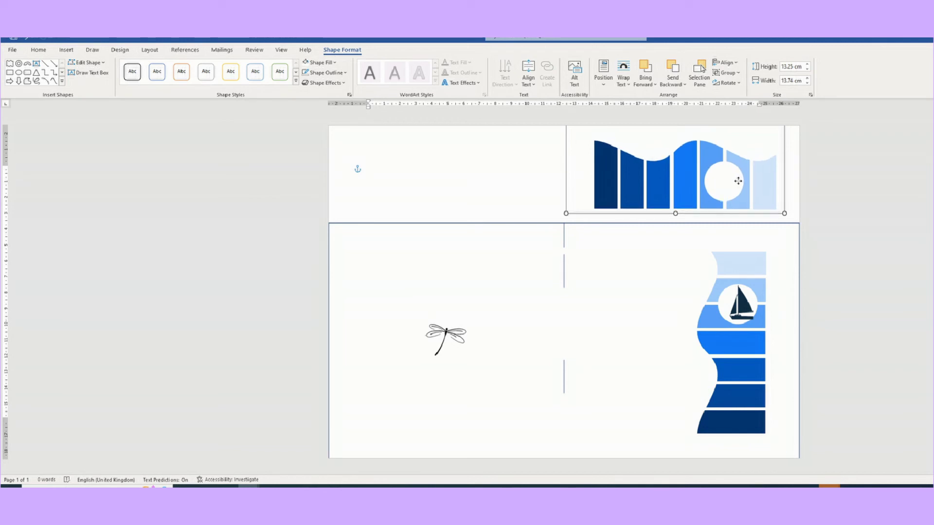
left_click(842, 225)
left_click(742, 306)
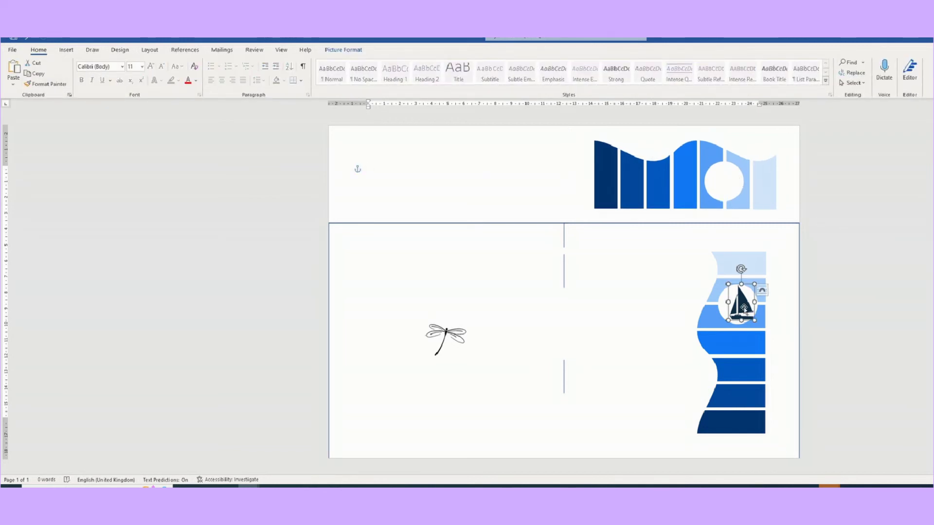
- Group the sailboat with the original wave shape and shift the group slightly right
left_click_drag(739, 300, 733, 300)
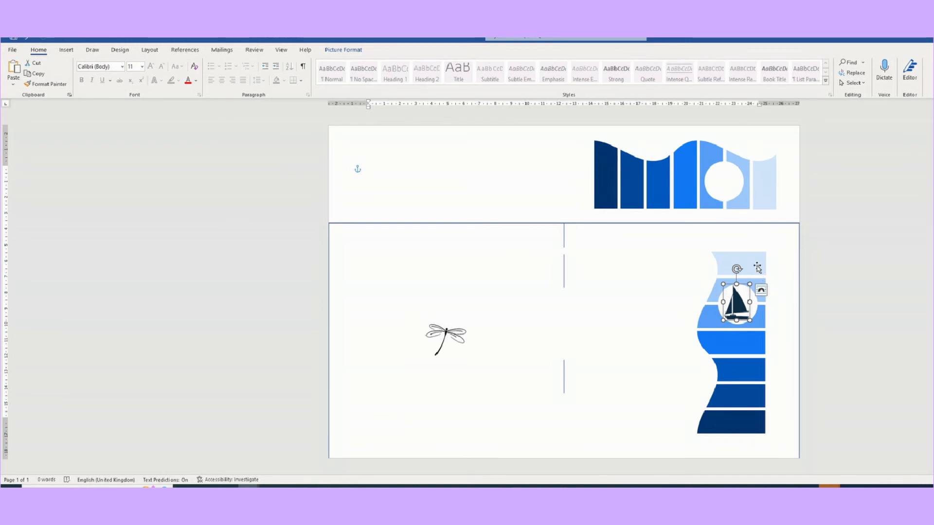
left_click(757, 268, "ctrl")
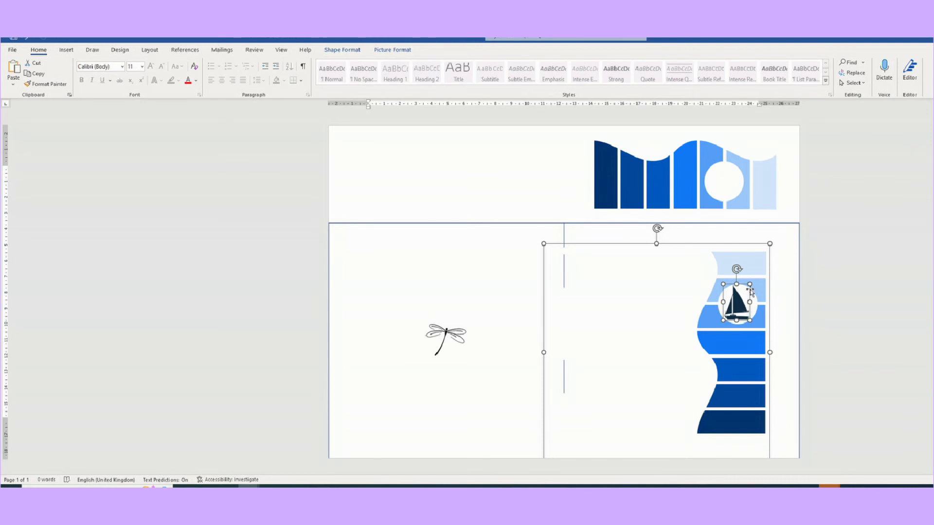
right_click(754, 275)
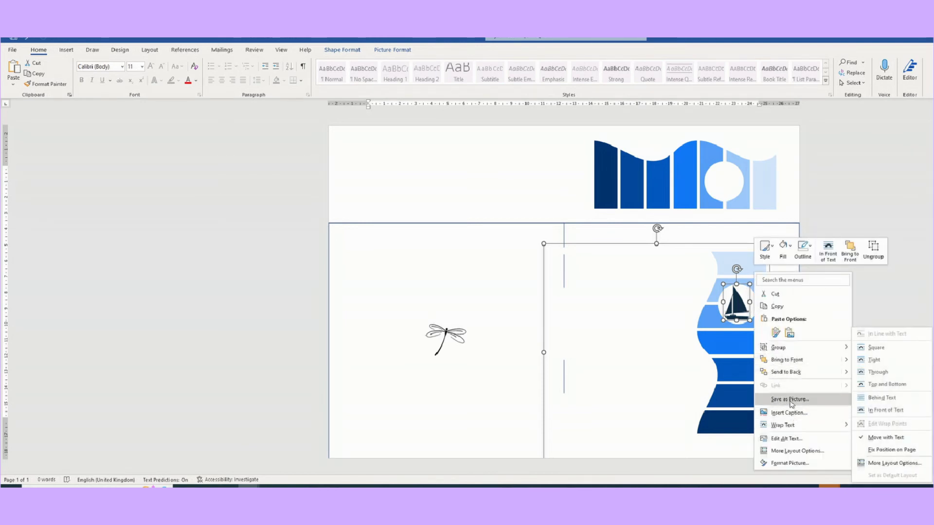
mouse_move(786, 349)
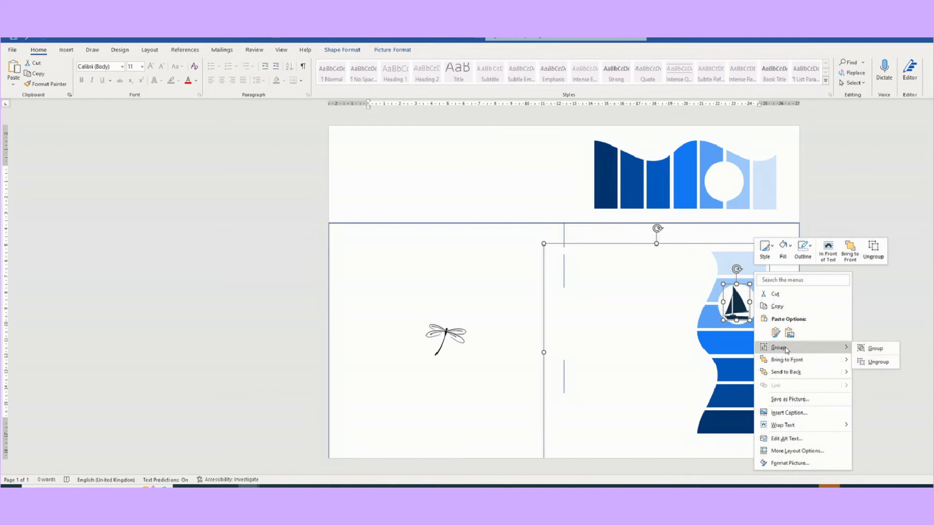
left_click(874, 348)
left_click_drag(738, 295, 743, 294)
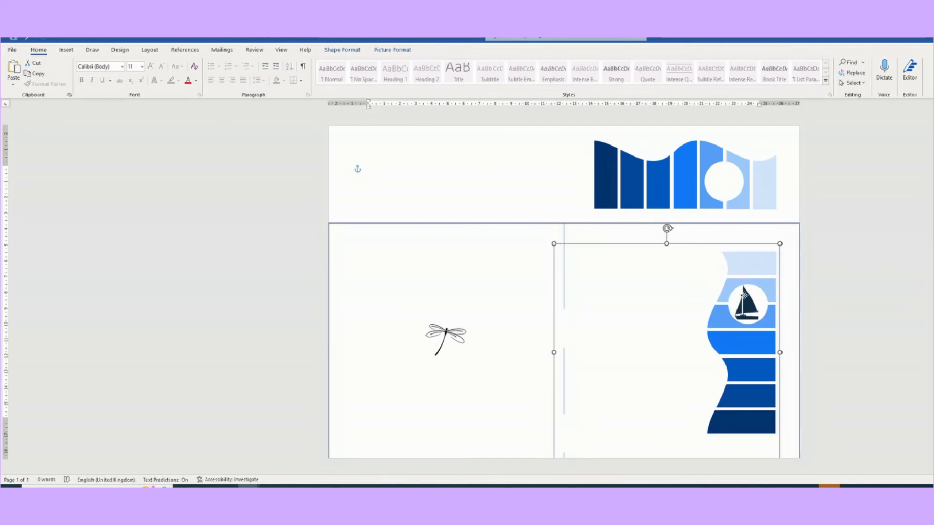
key("Escape")
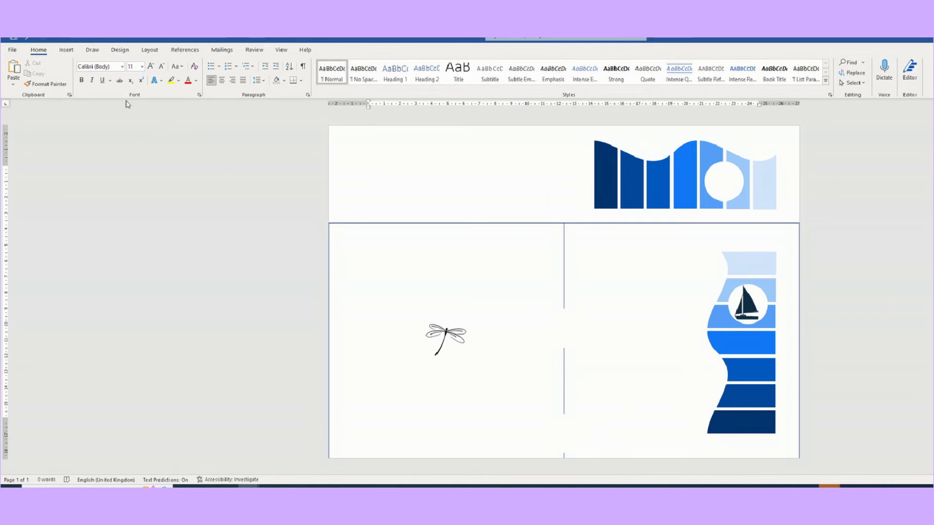
- Draw a text box beside the dragonfly containing 'Anchors Away'
left_click(66, 50)
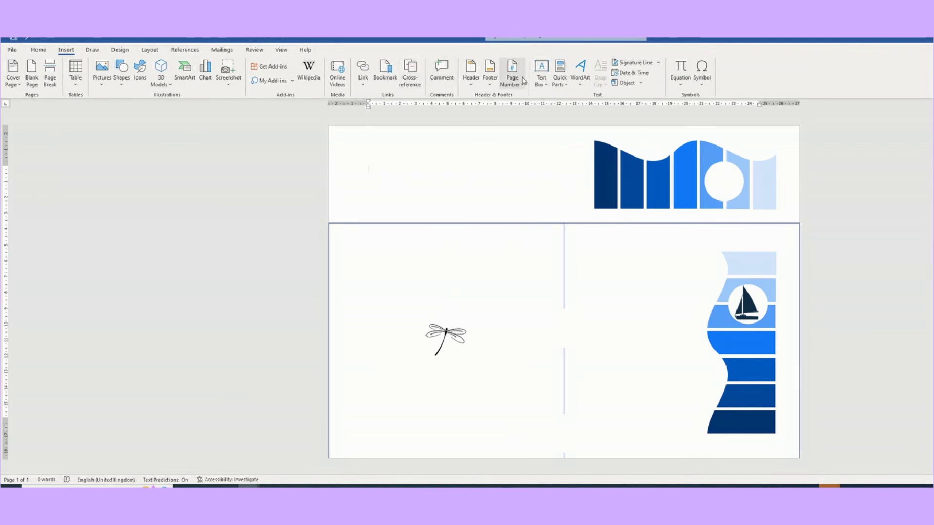
left_click(542, 73)
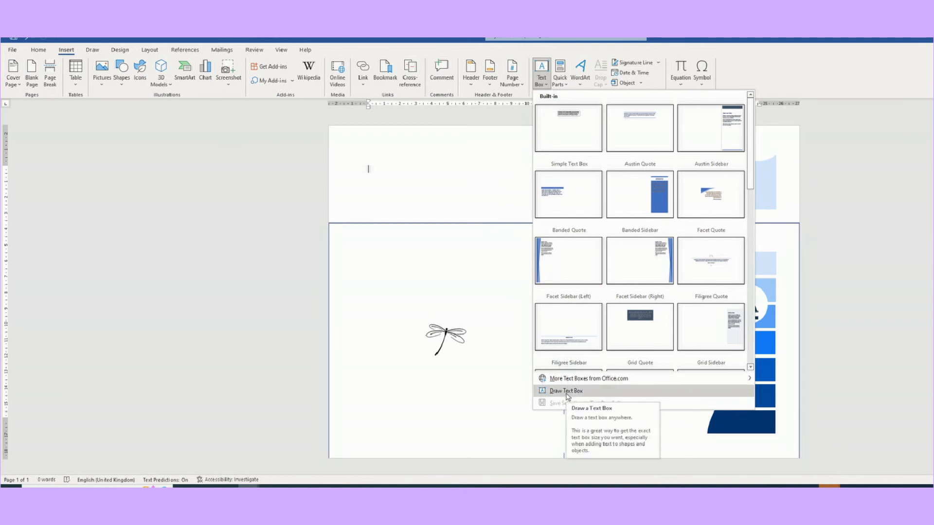
left_click(567, 391)
mouse_move(545, 324)
left_mouse_down()
mouse_move(573, 368)
mouse_move(670, 362)
left_mouse_up()
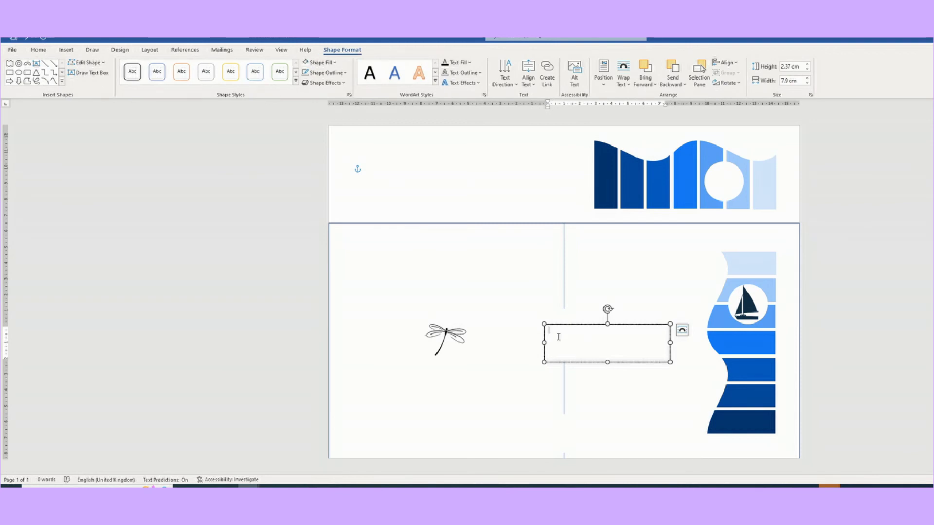
type("nchors Away")
left_click_drag(592, 332, 547, 332)
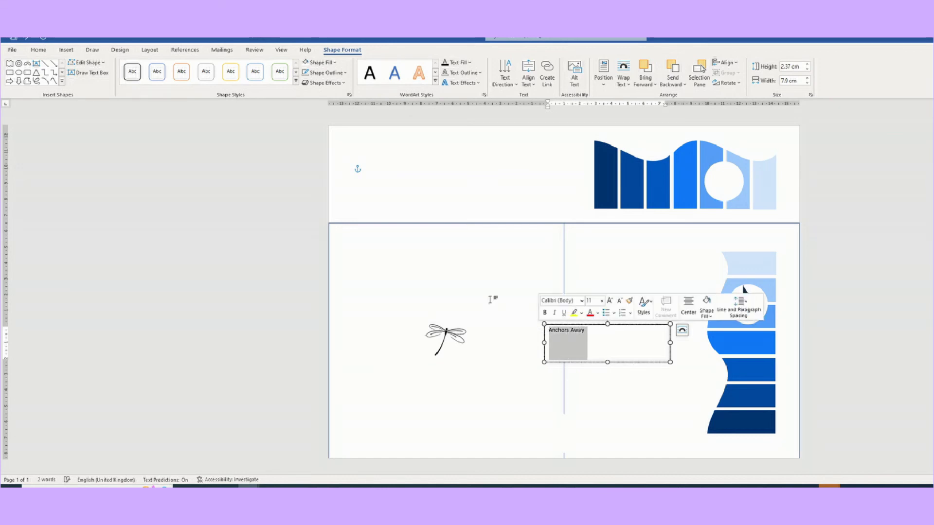
- Set 'Anchors Away' in Baby Lalisa at 18 pt and move it down onto the lower stripes
left_click(39, 49)
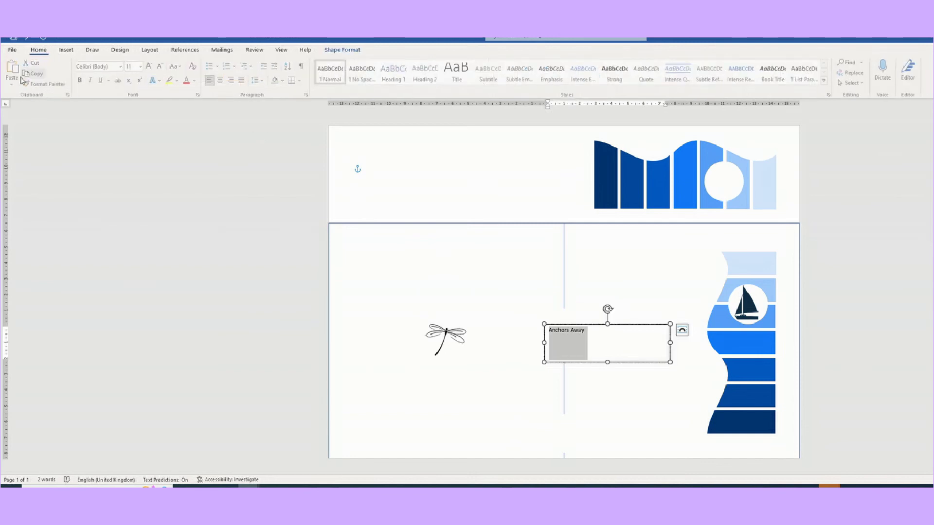
left_click(122, 67)
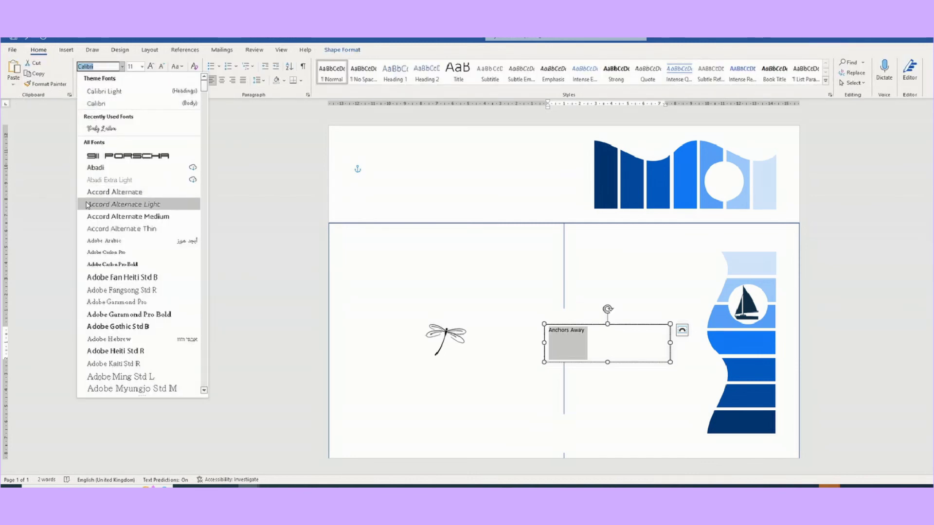
left_click(112, 132)
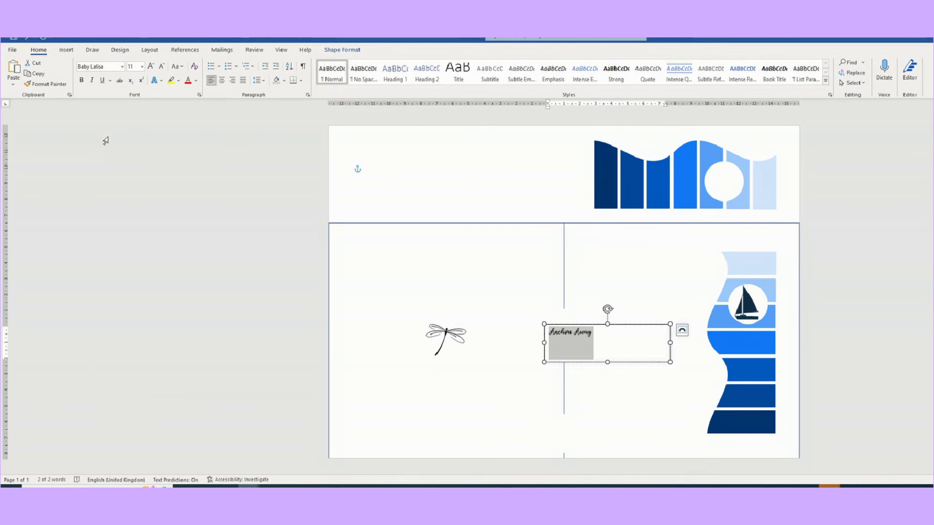
left_click(151, 66)
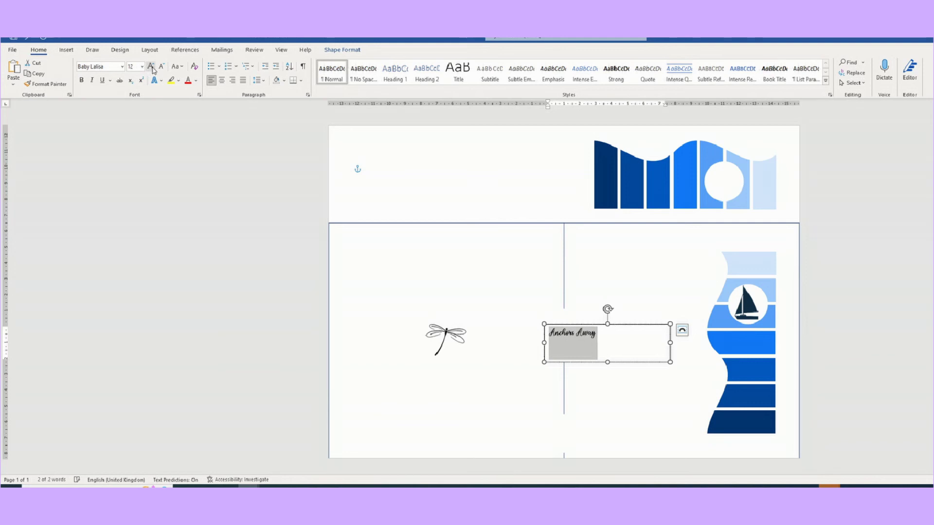
left_click(151, 67)
left_click(151, 66)
left_click(152, 66)
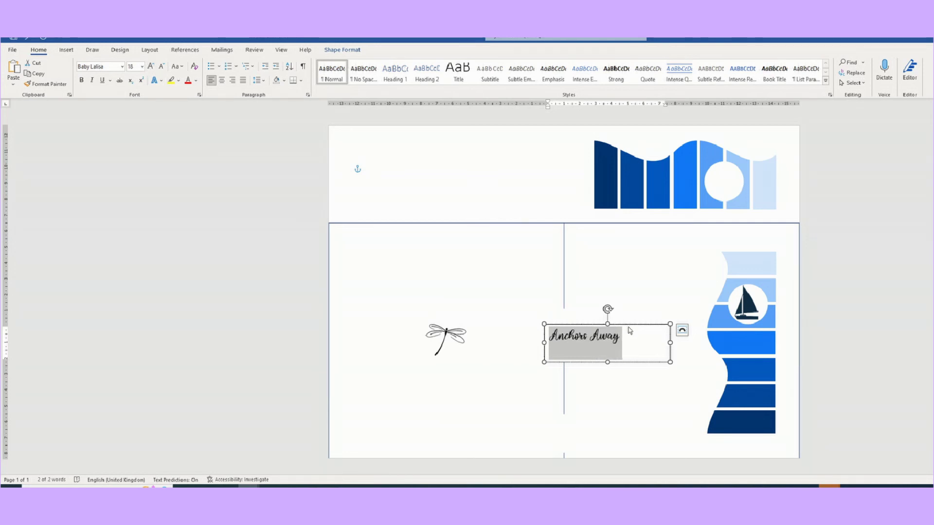
left_click_drag(628, 324, 693, 370)
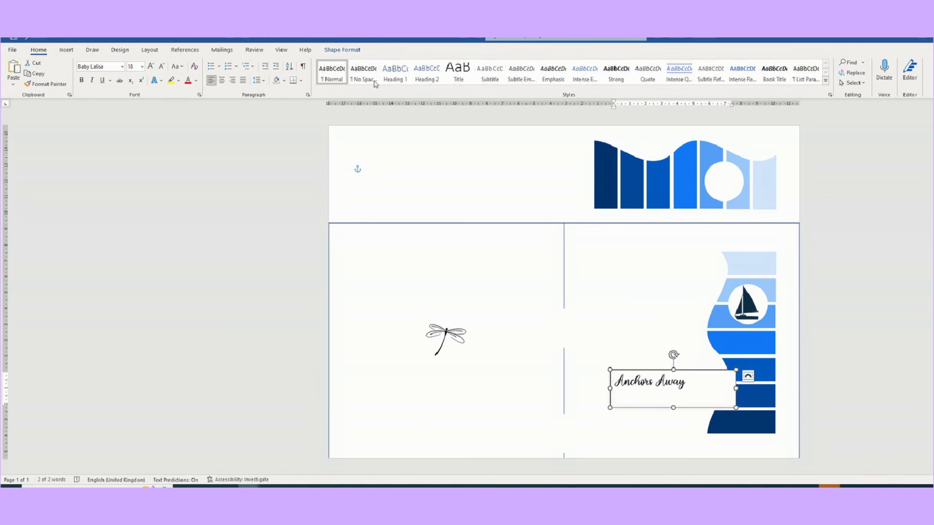
- Give the Anchors Away text box no fill and no outline, nudging it slightly right and down
left_click(342, 50)
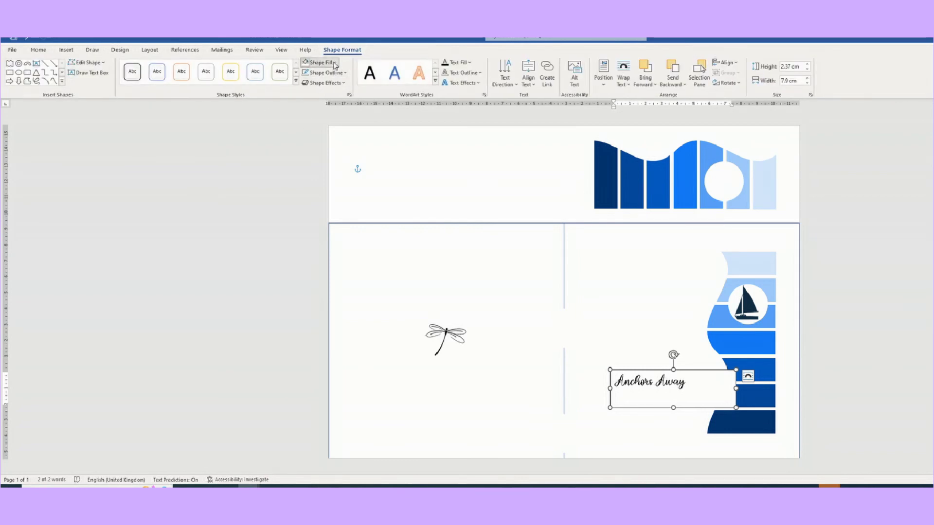
left_click(334, 65)
left_click(323, 184)
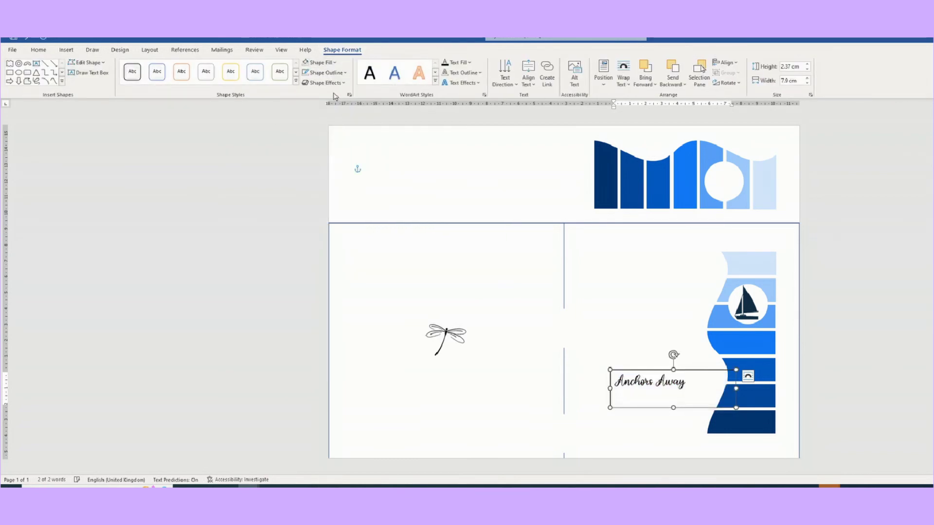
left_click(327, 73)
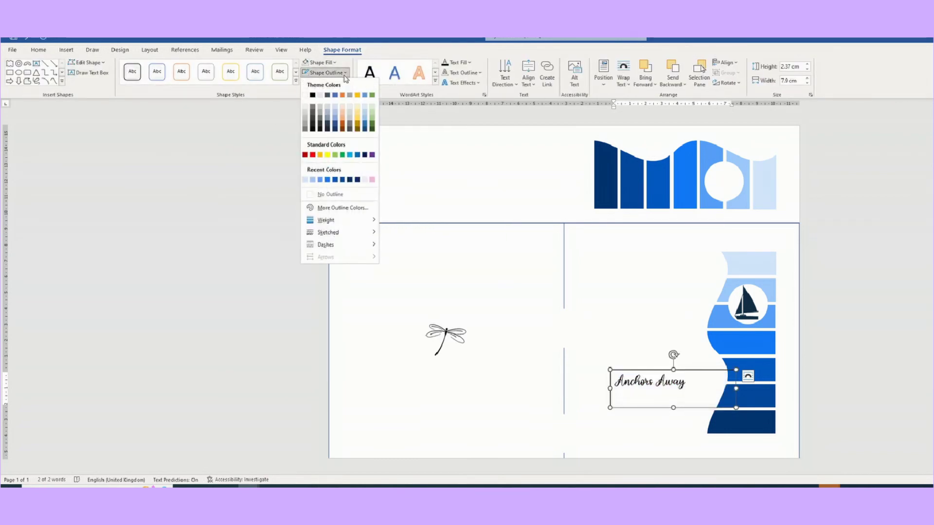
left_click(327, 195)
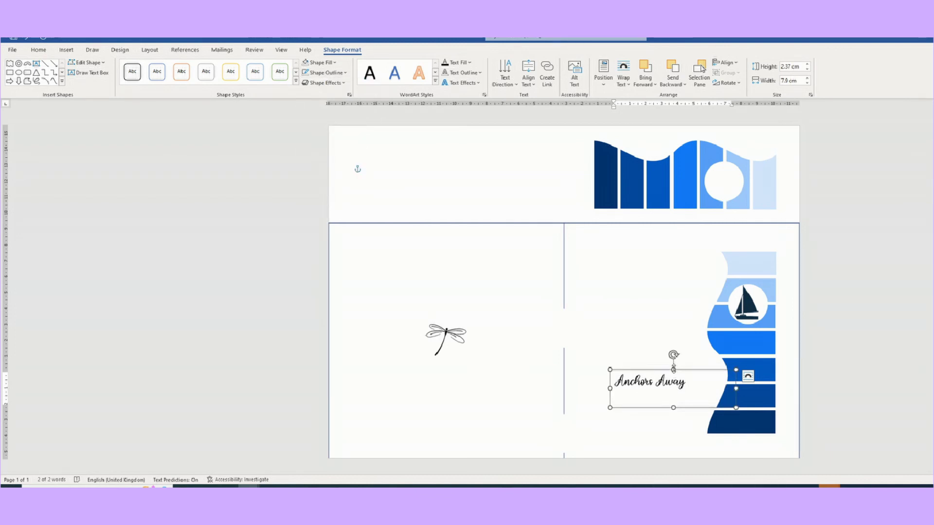
left_click_drag(666, 370, 694, 384)
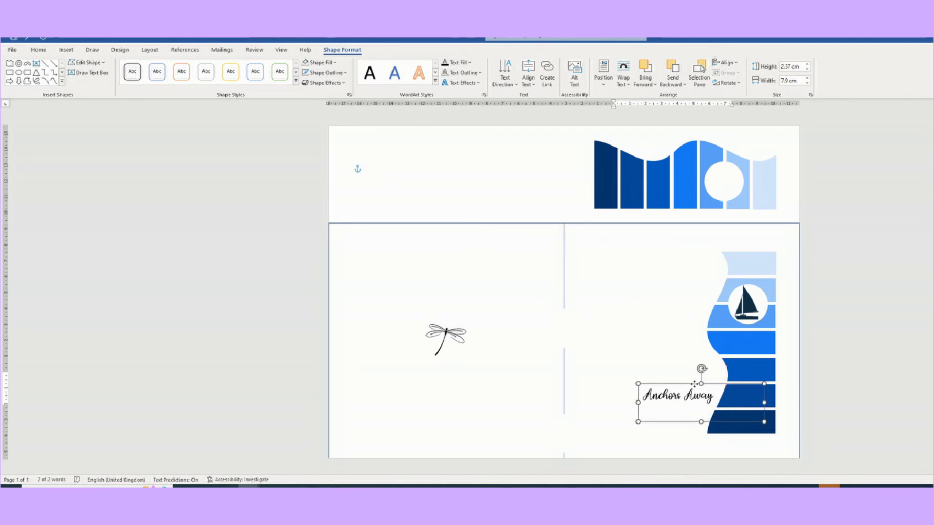
left_click(878, 362)
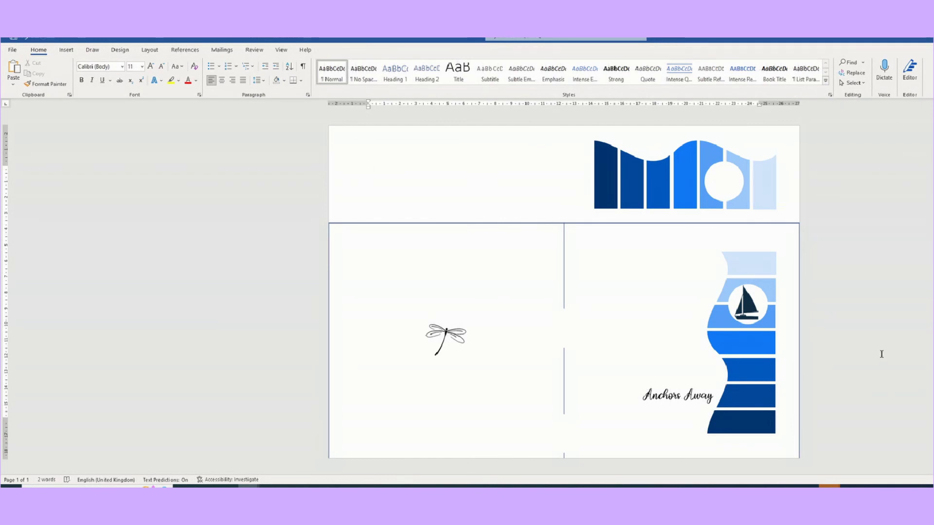
left_click(502, 224)
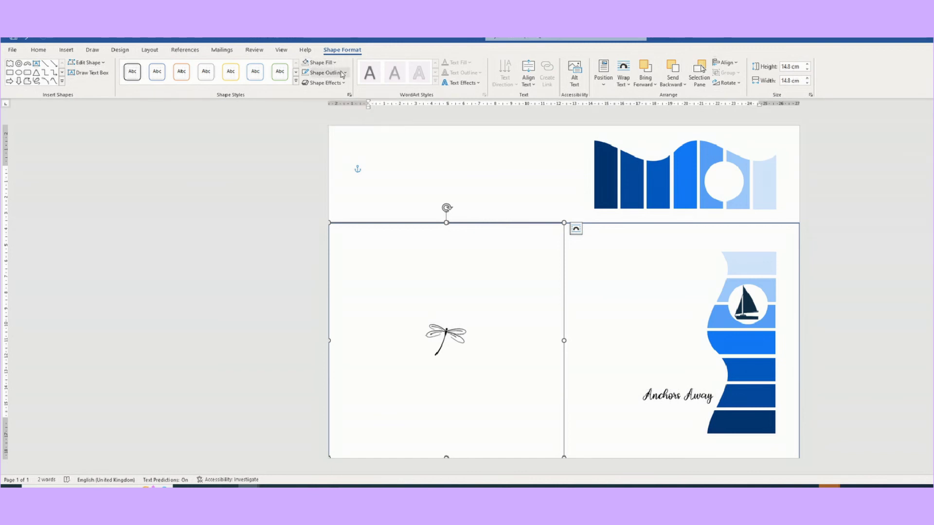
- Set the left back-panel rectangle's Shape Outline to No Outline
left_click(343, 73)
left_click(328, 194)
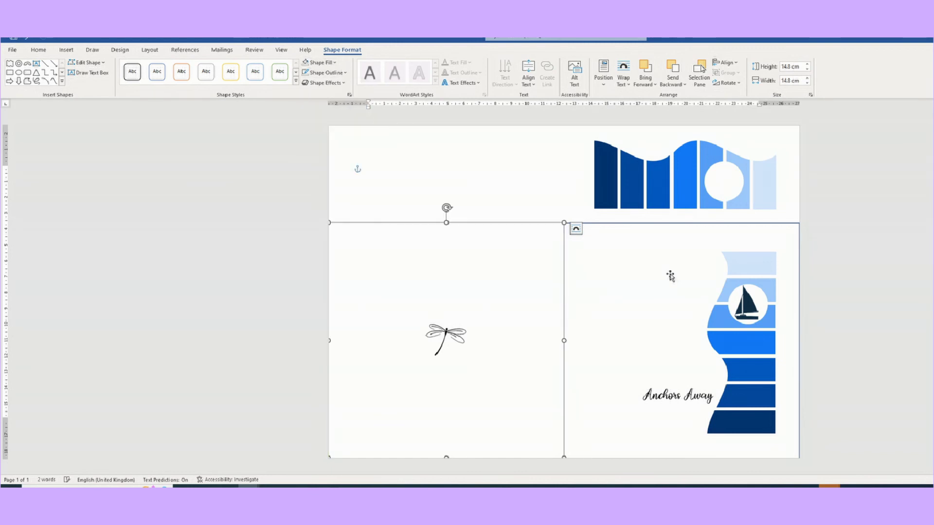
left_click(647, 217)
- Set the right front-panel rectangle to No Outline, leaving nothing selected
left_click(646, 223)
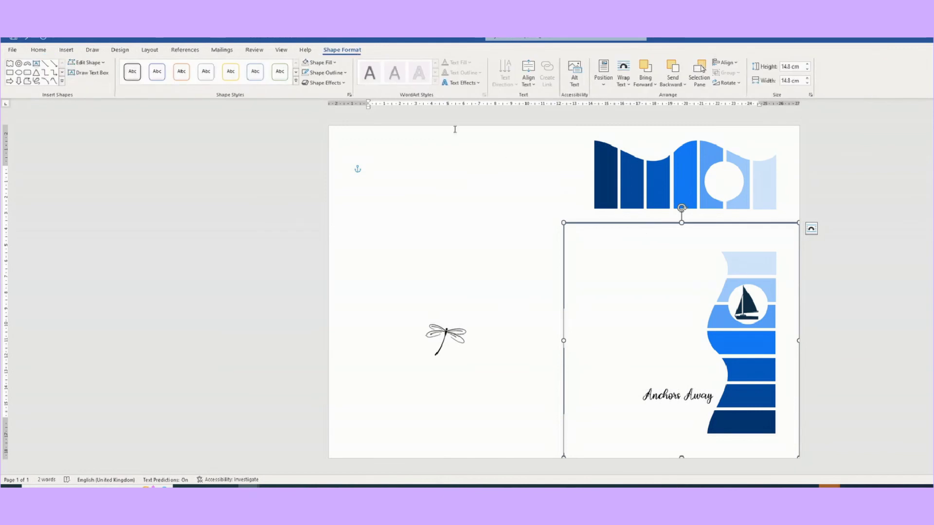
left_click(325, 72)
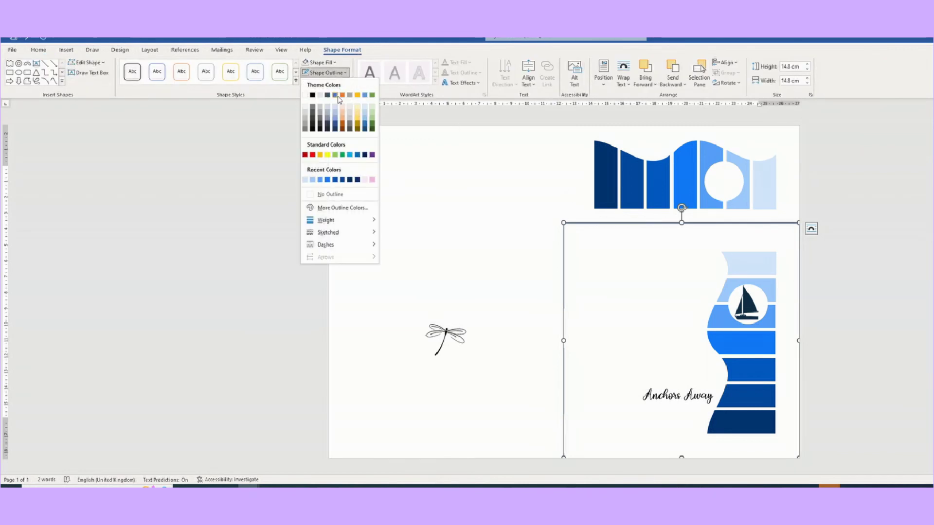
left_click(331, 194)
triple_click(234, 222)
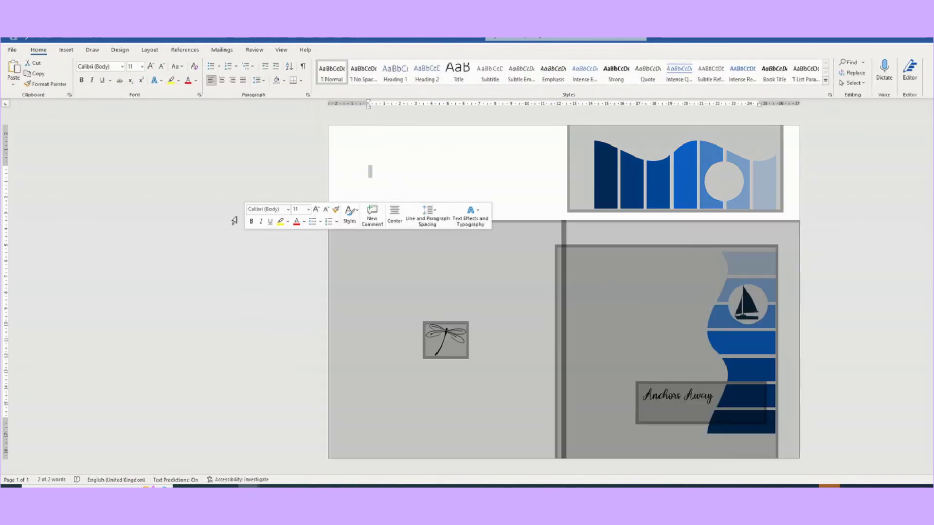
left_click(930, 210)
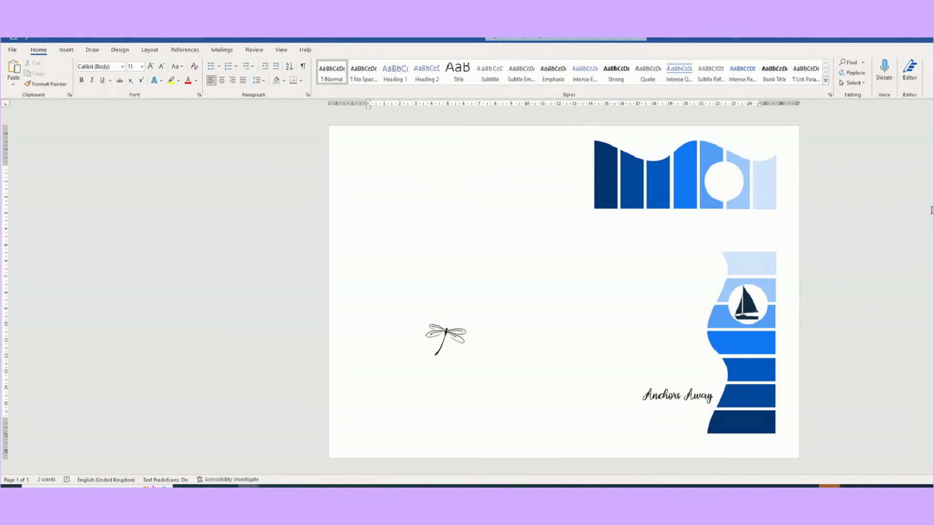